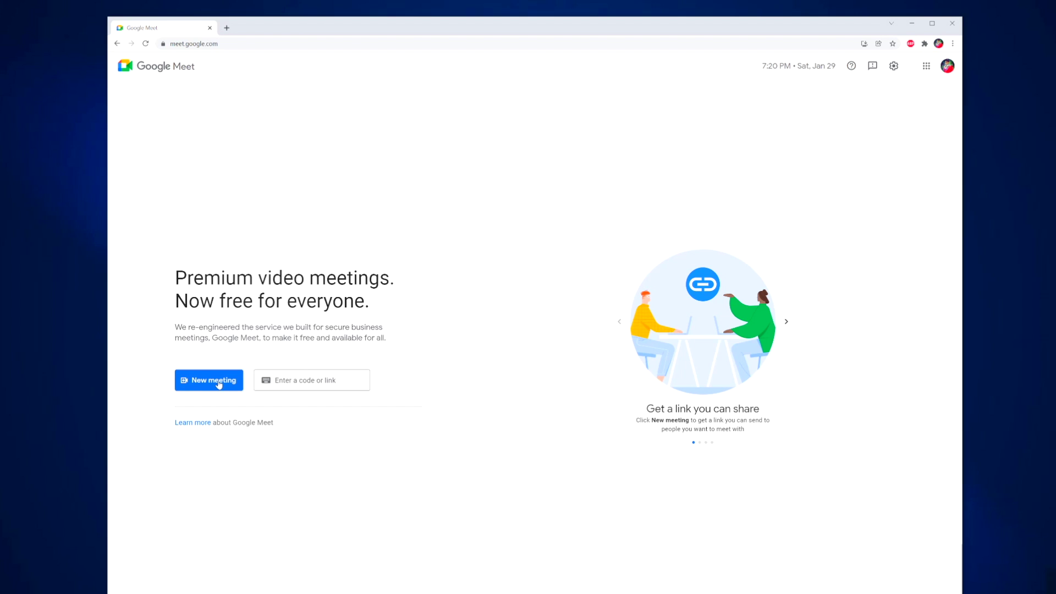
# Start an instant Google Meet call and confirm Elgato Facecam is selected as the camera.
pyautogui.click(218, 382)
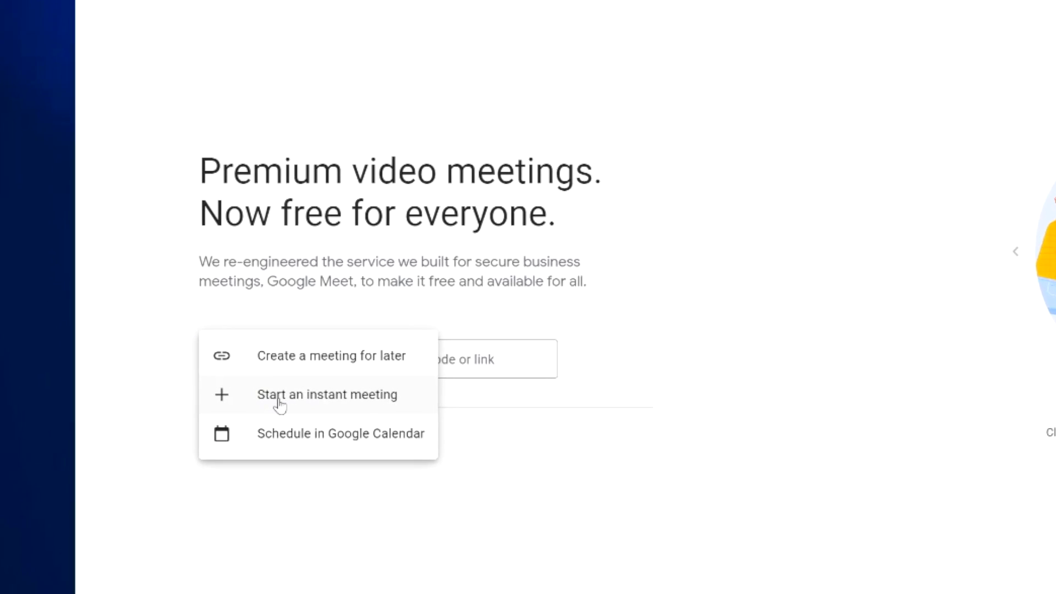
pyautogui.click(278, 404)
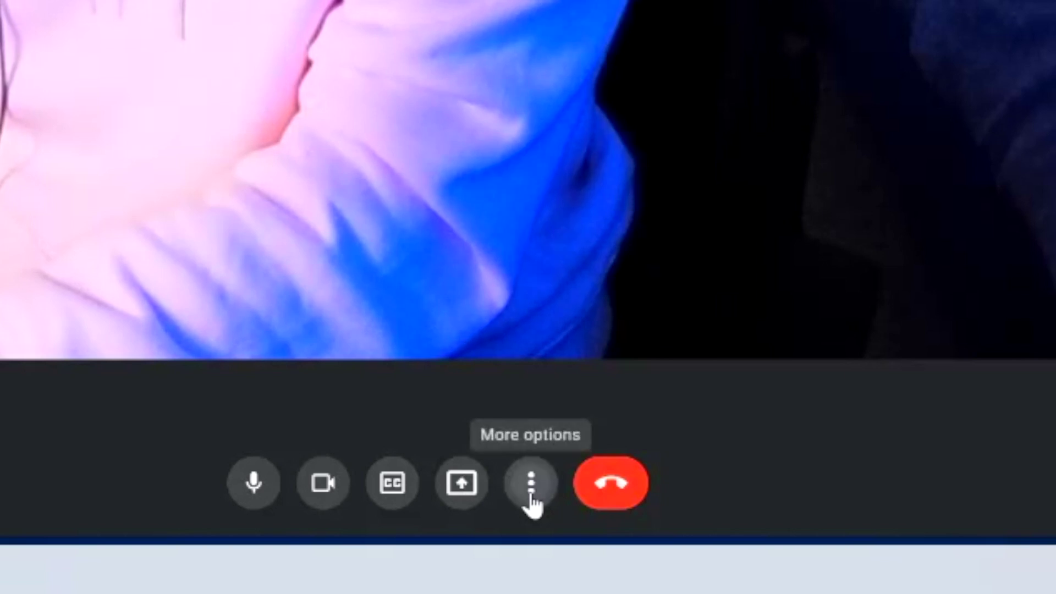
pyautogui.click(531, 493)
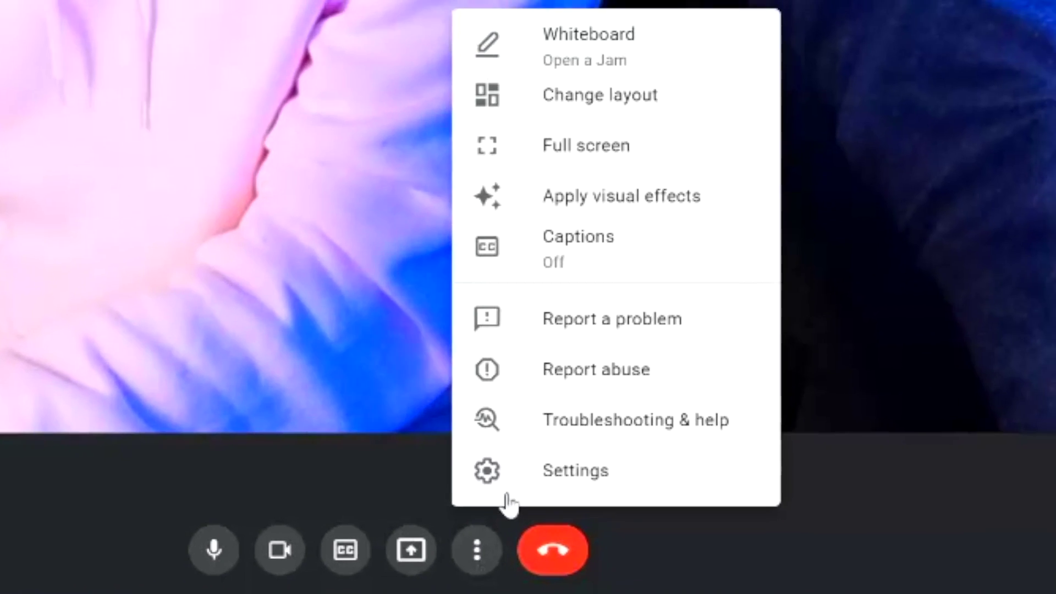
pyautogui.click(506, 475)
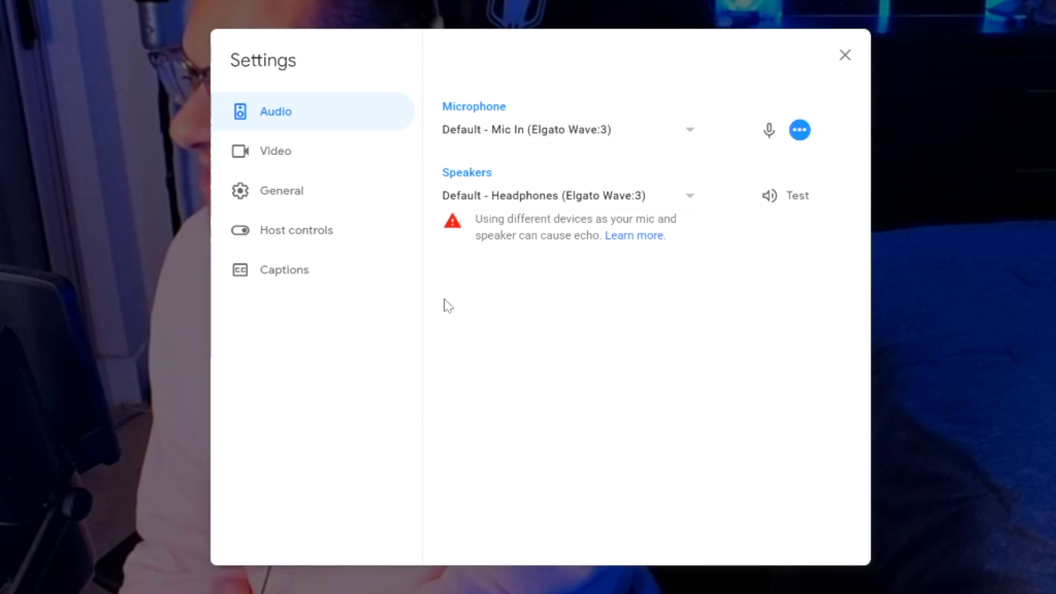
pyautogui.click(309, 156)
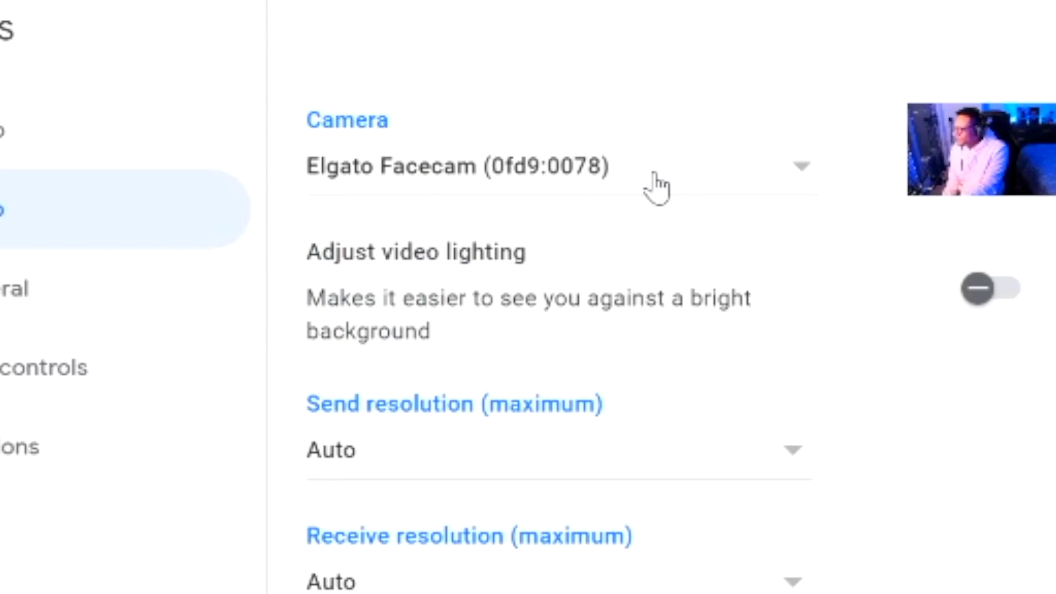
pyautogui.click(656, 176)
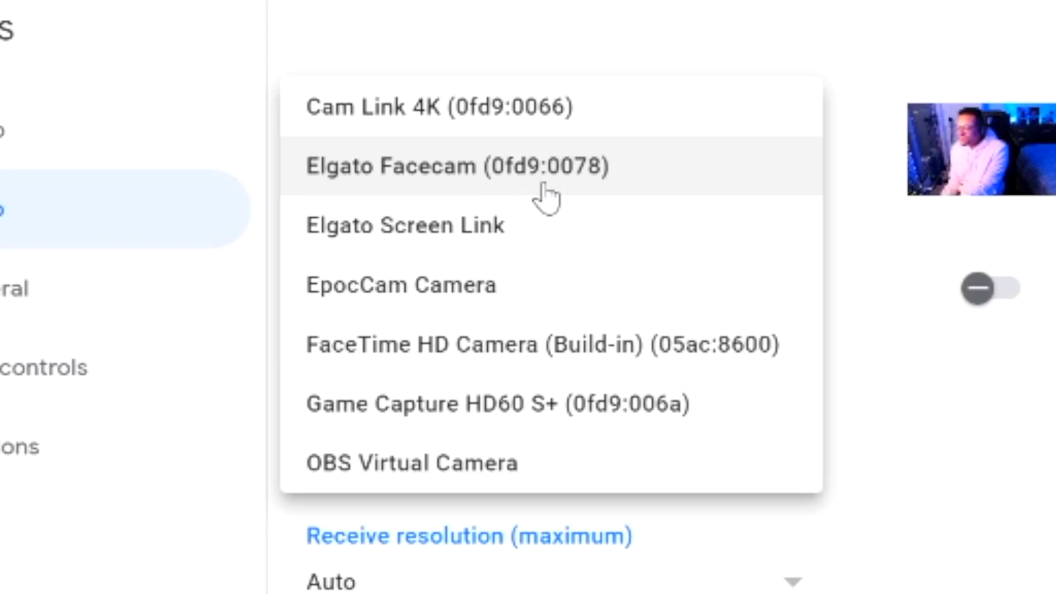
pyautogui.click(905, 548)
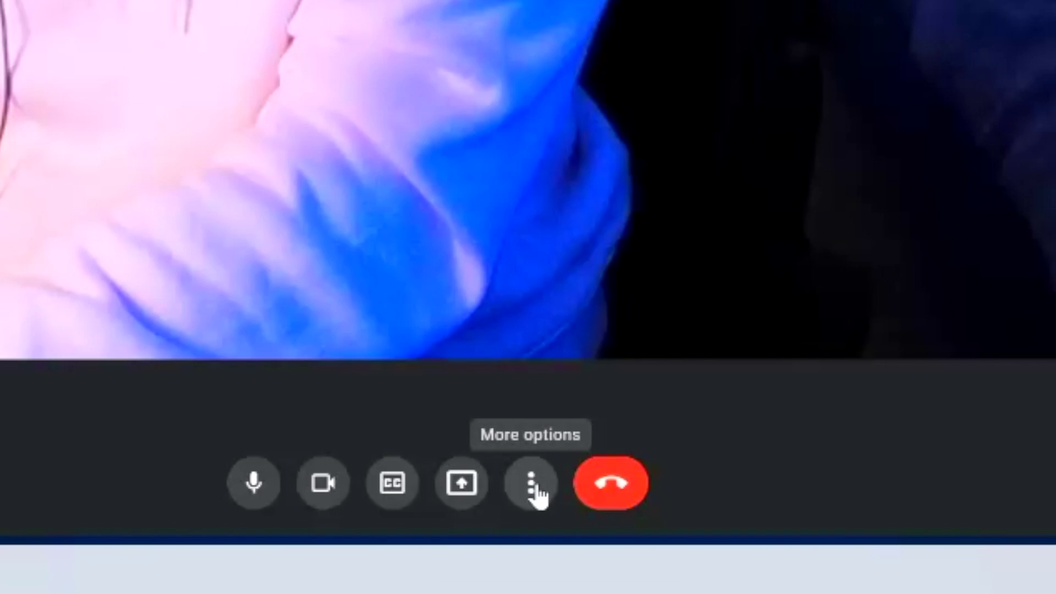
pyautogui.click(533, 487)
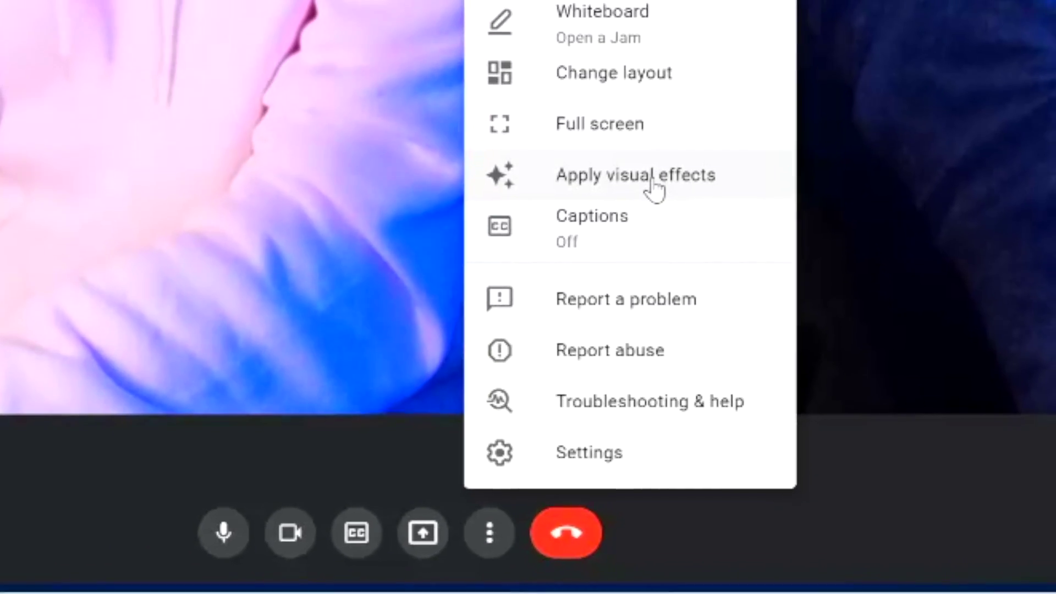
# In Meet's visual effects, go from a slight background blur to a full background blur.
pyautogui.click(633, 209)
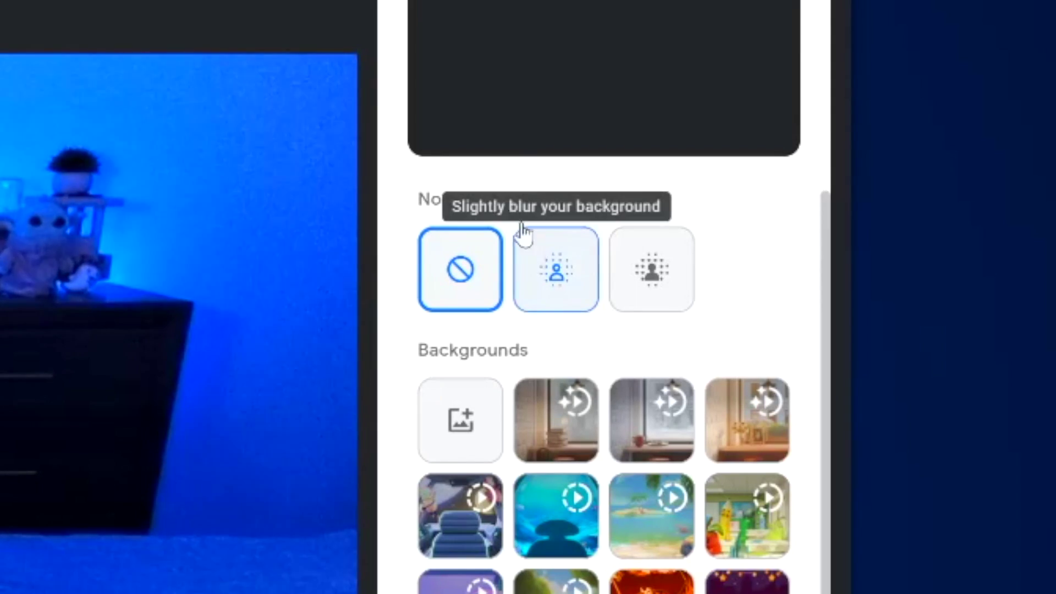
pyautogui.click(545, 265)
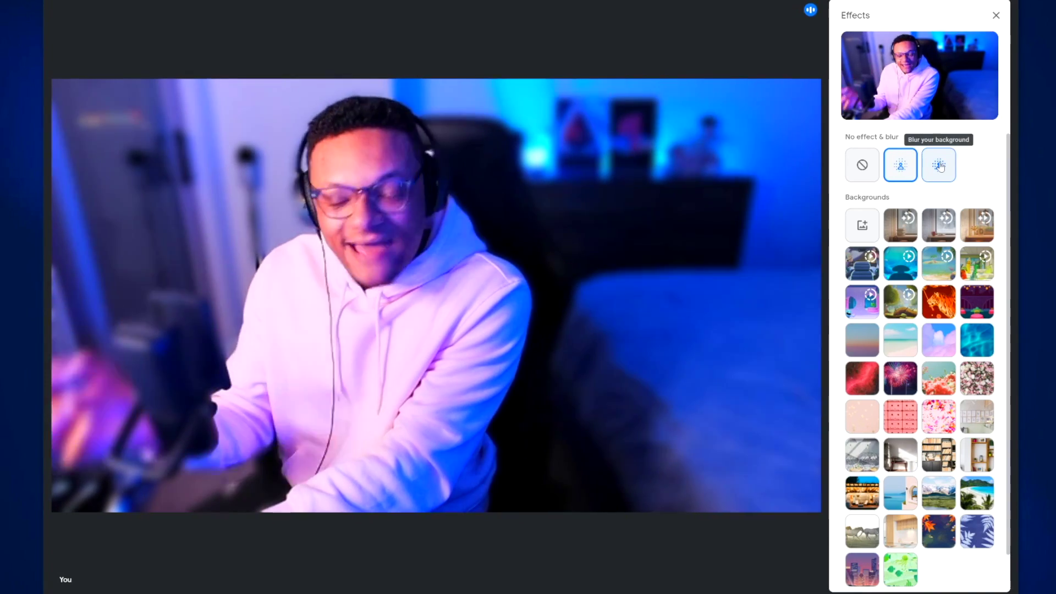
pyautogui.click(941, 167)
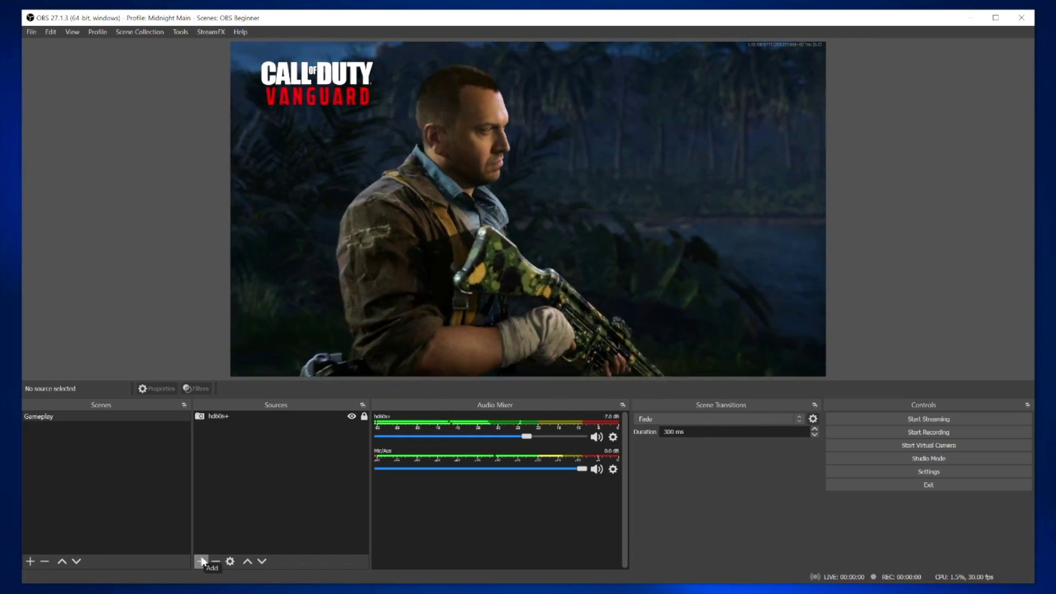
# Add a Window Capture source named 'Facecam Window' capturing the Chrome Meet window.
pyautogui.click(202, 562)
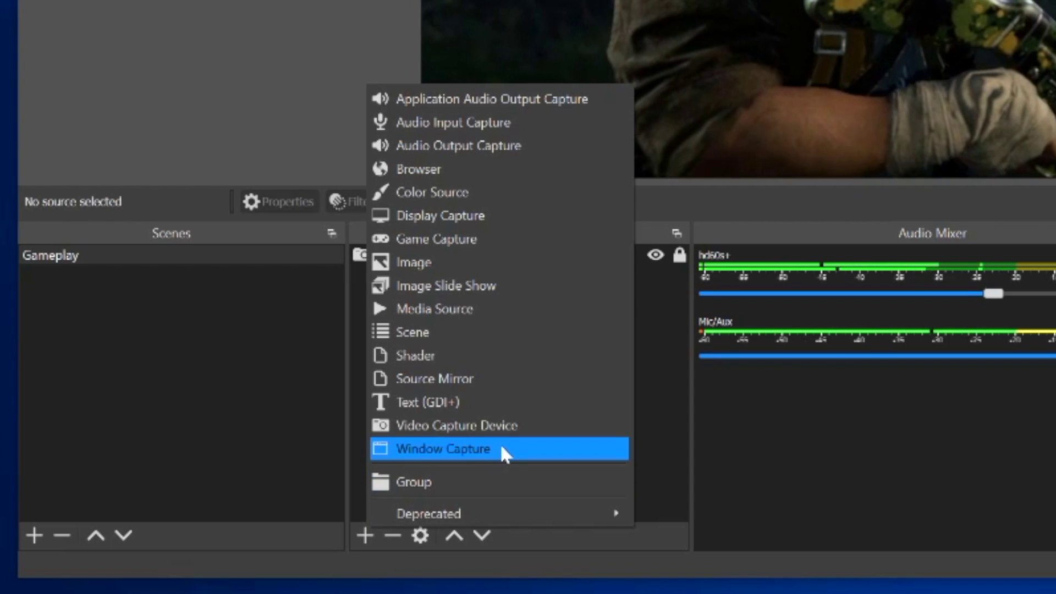
pyautogui.click(500, 444)
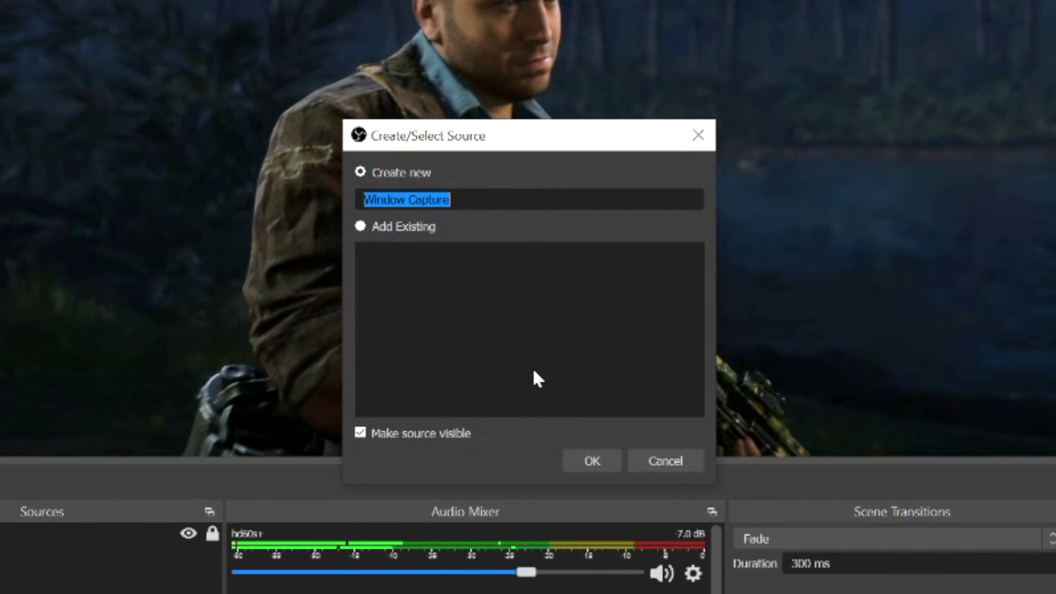
pyautogui.press('BackSpace')
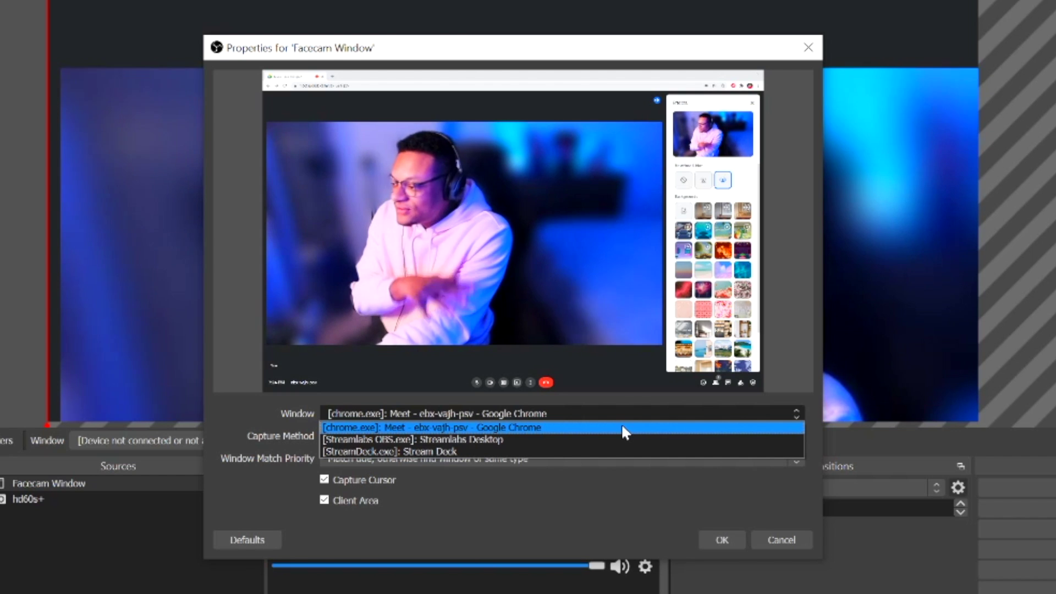
pyautogui.click(622, 428)
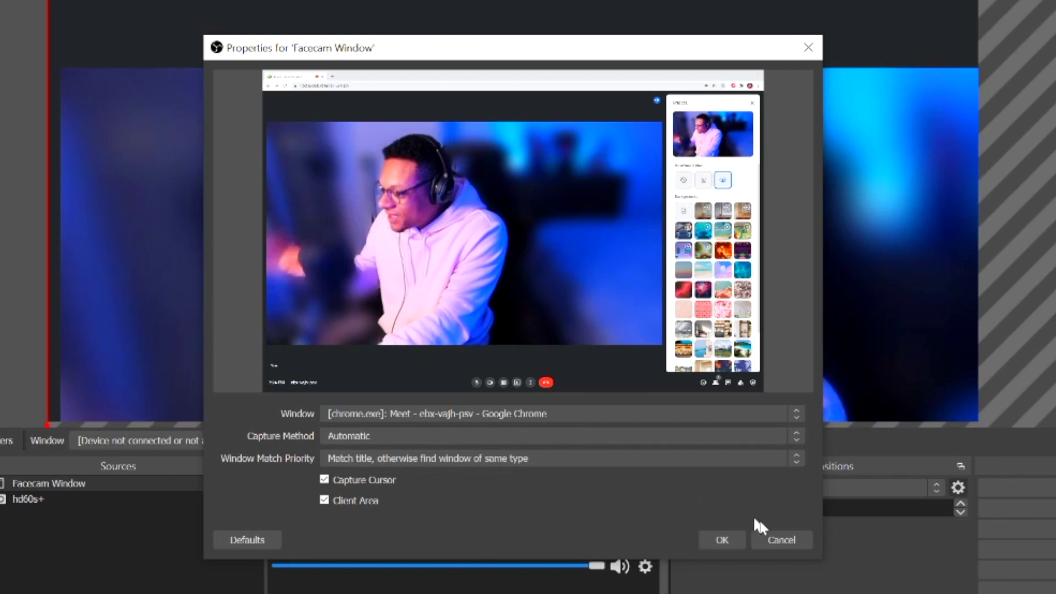
pyautogui.click(723, 540)
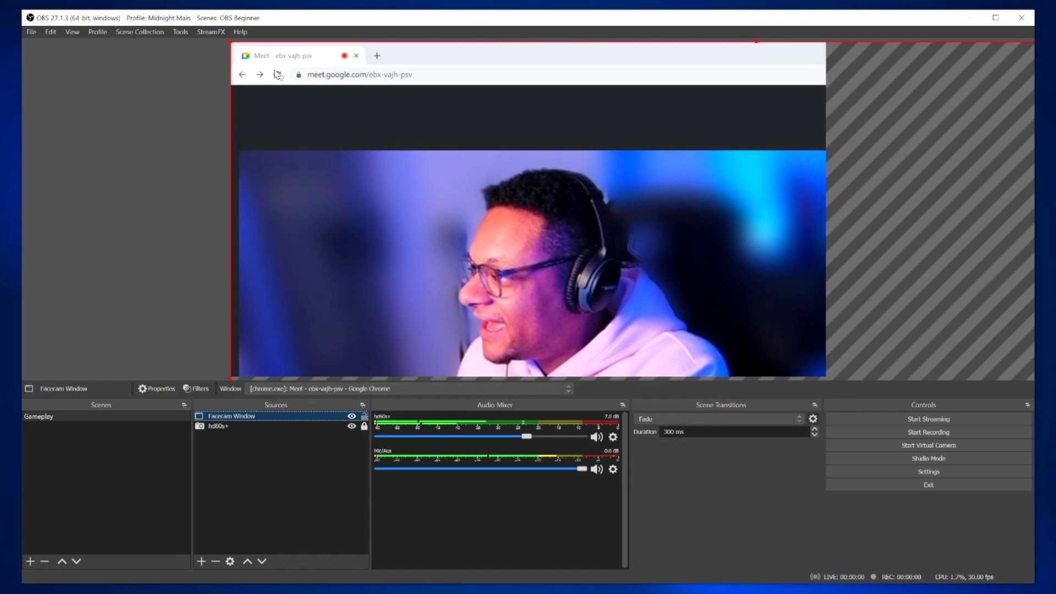
# Alt-crop the Meet capture to the webcam video, then shrink it and move it to the left edge.
pyautogui.moveTo(308, 41); pyautogui.dragTo(391, 167)
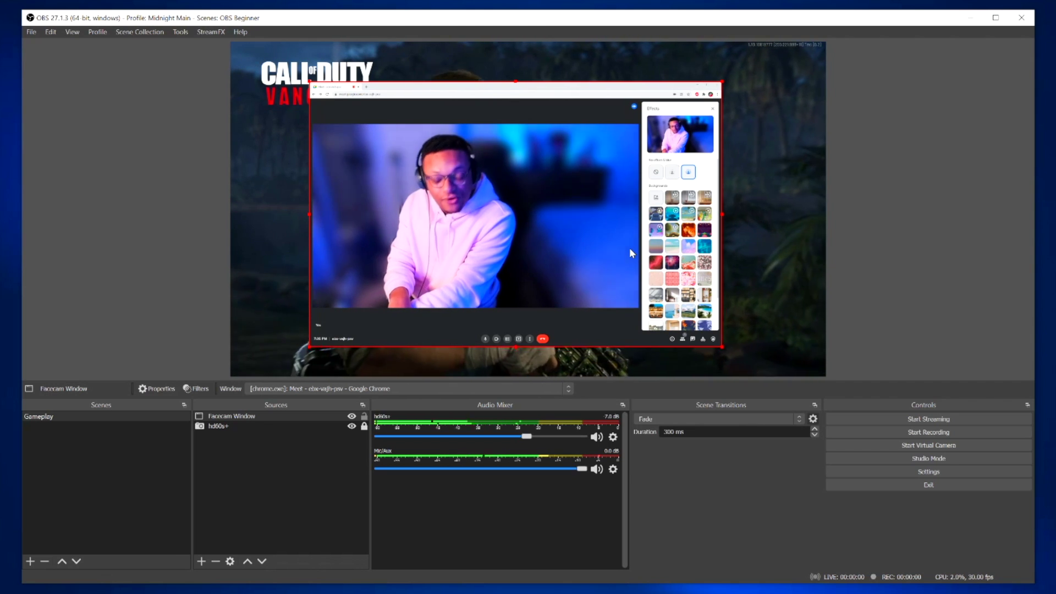
pyautogui.press('alt')
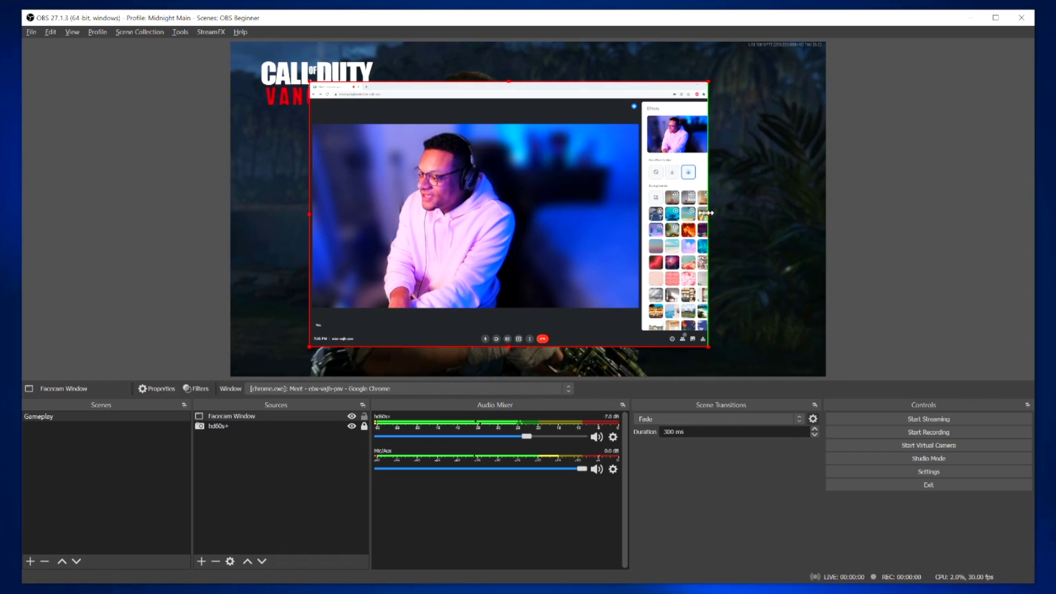
pyautogui.moveTo(649, 212); pyautogui.dragTo(635, 212)
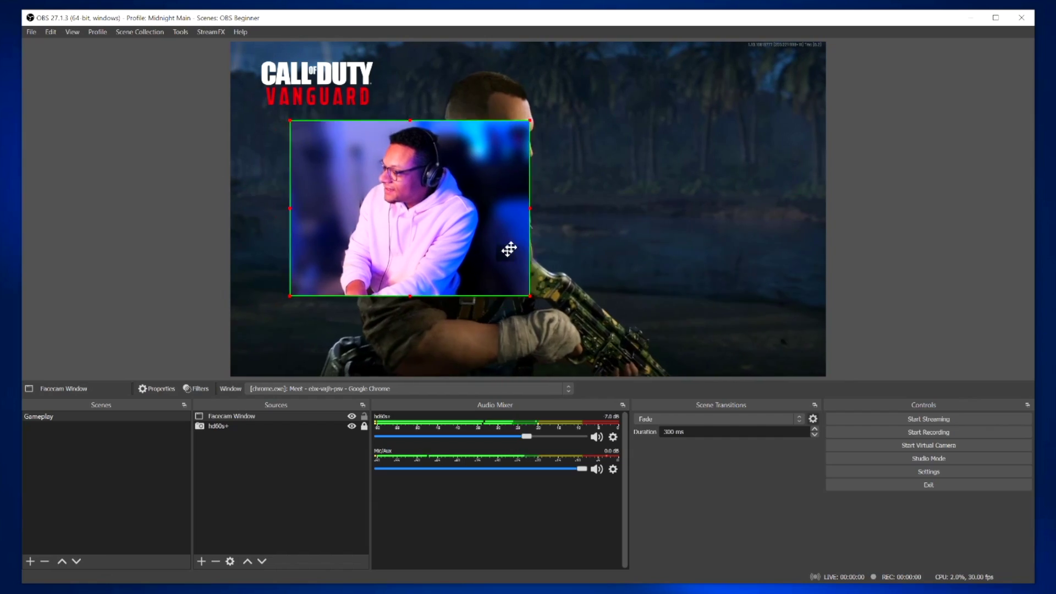
pyautogui.moveTo(495, 350); pyautogui.dragTo(456, 382)
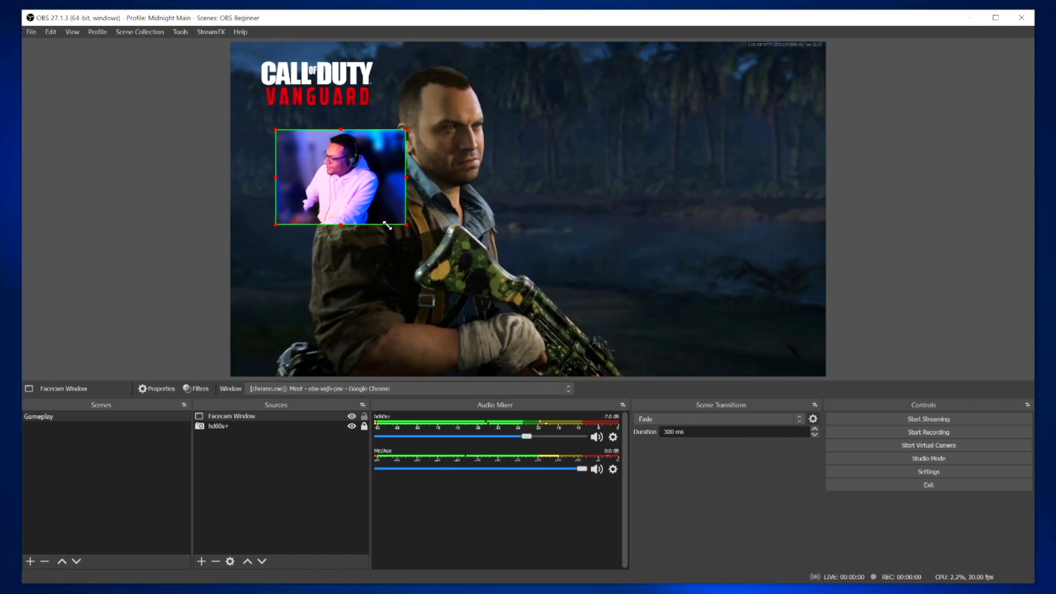
pyautogui.moveTo(433, 246); pyautogui.dragTo(419, 236)
pyautogui.moveTo(334, 177); pyautogui.dragTo(287, 224)
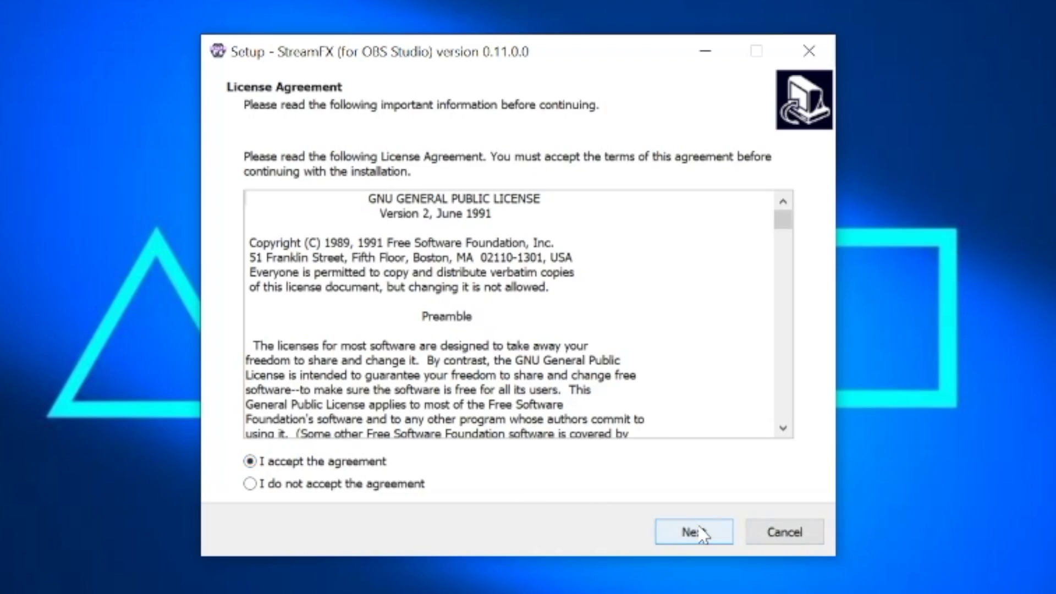
# Accept the StreamFX licence, keep Static type and the C:\Program Files\obs-studio folder, and install.
pyautogui.click(694, 532)
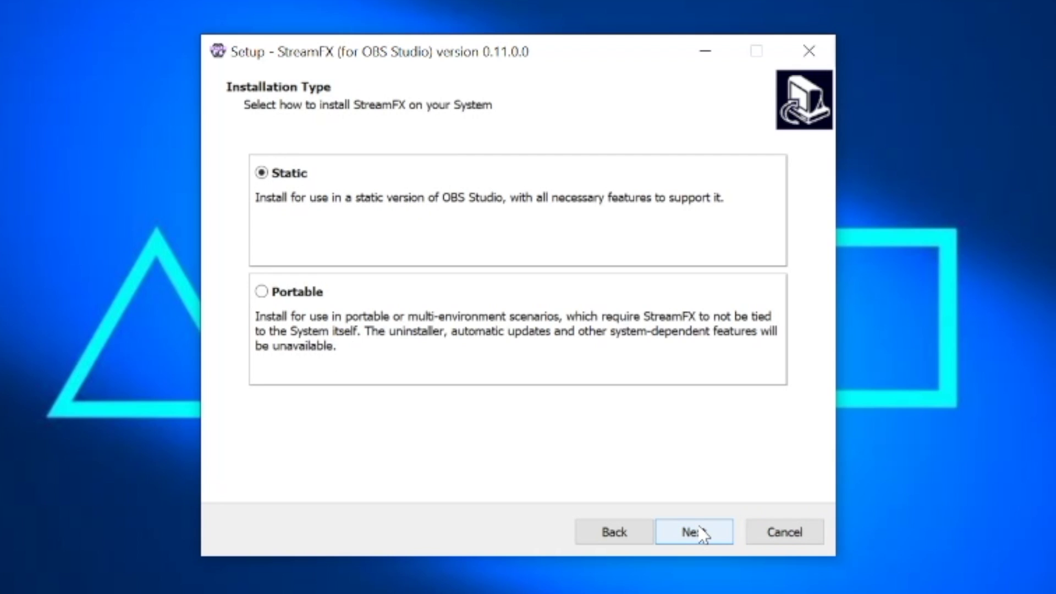
pyautogui.click(703, 533)
pyautogui.click(689, 532)
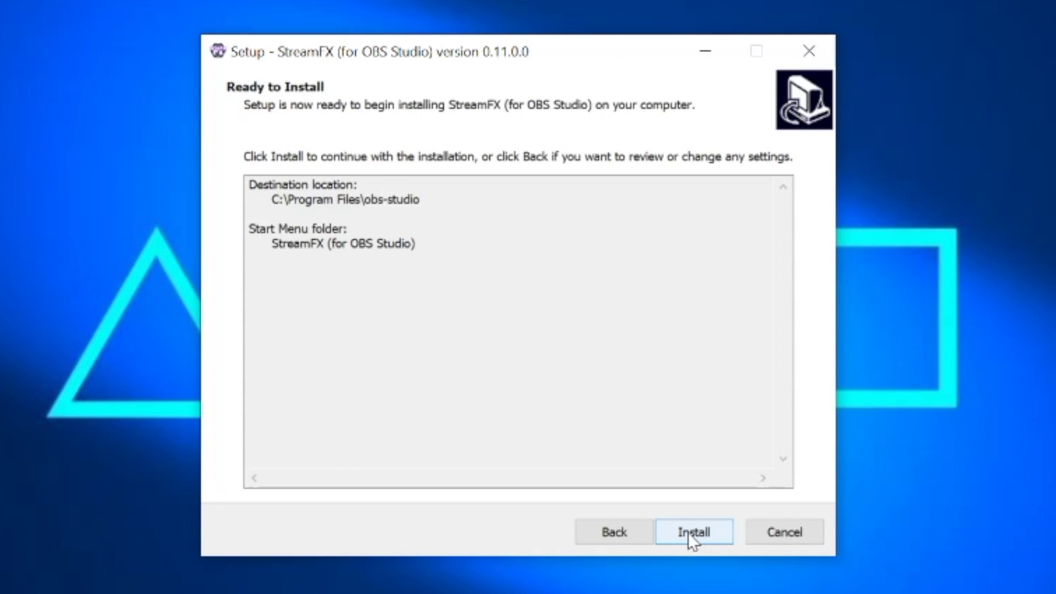
pyautogui.click(689, 532)
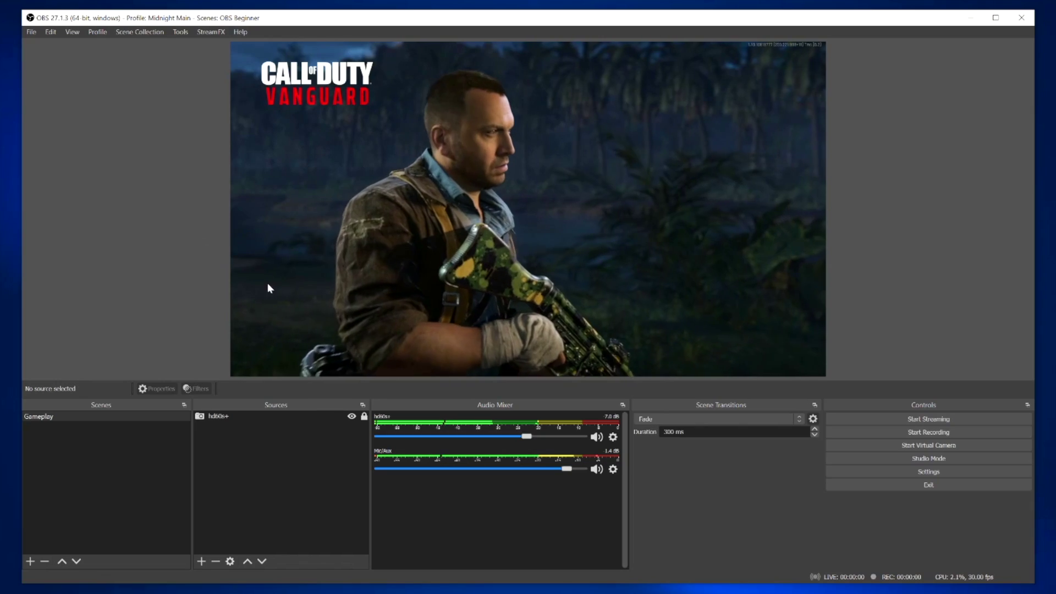
# Add a Video Capture Device source 'Facecam Blur' using the Elgato Facecam device.
pyautogui.click(202, 560)
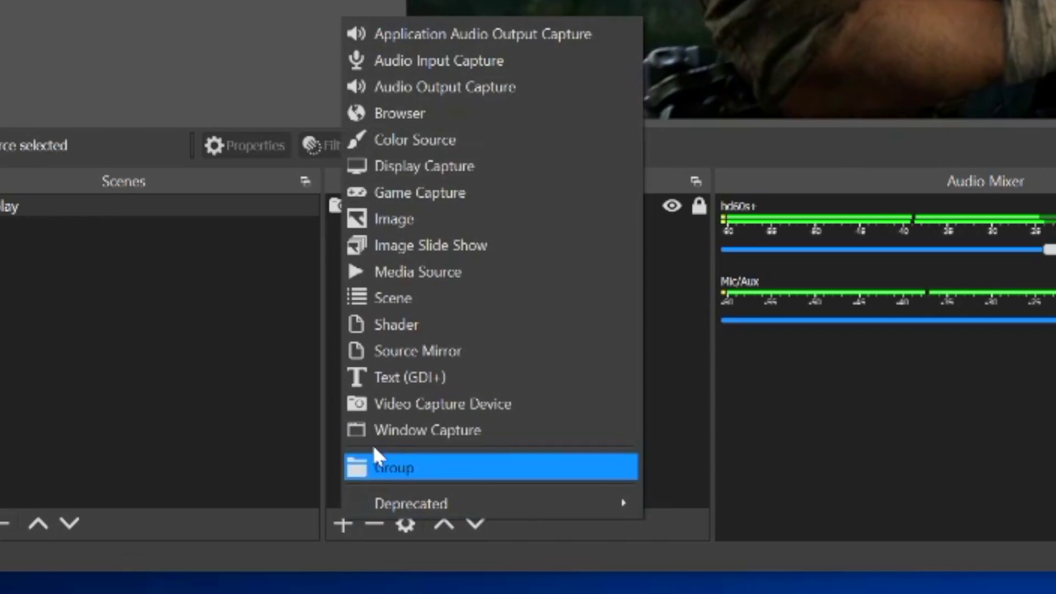
pyautogui.click(220, 510)
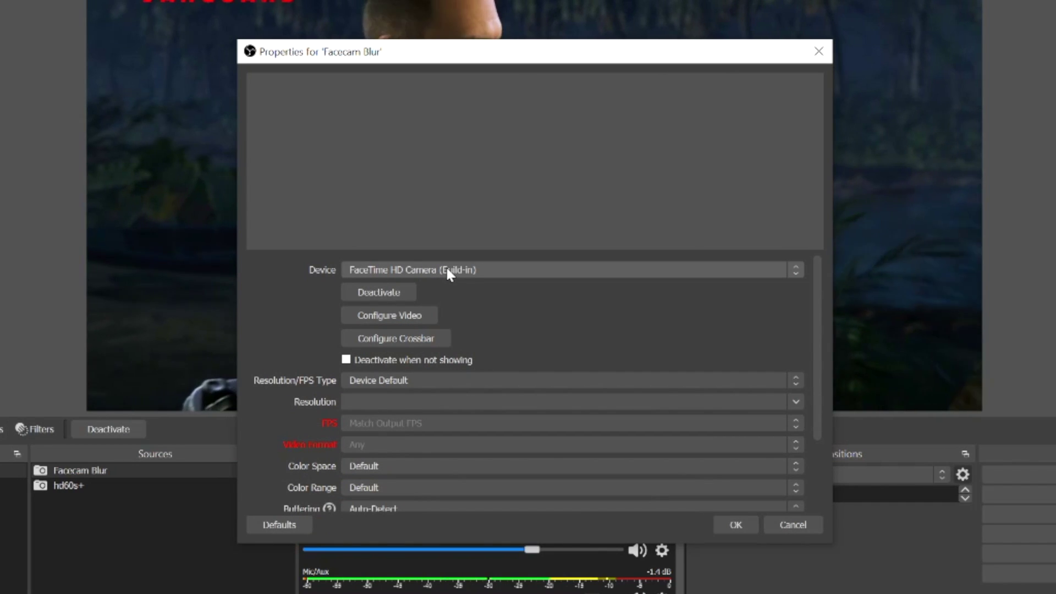
pyautogui.click(446, 270)
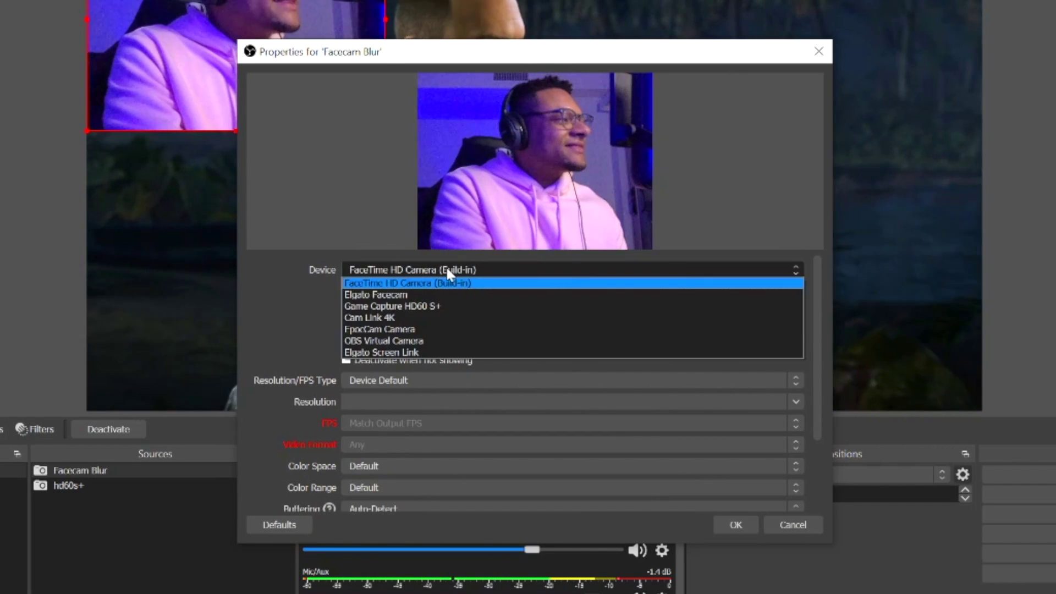
pyautogui.click(416, 295)
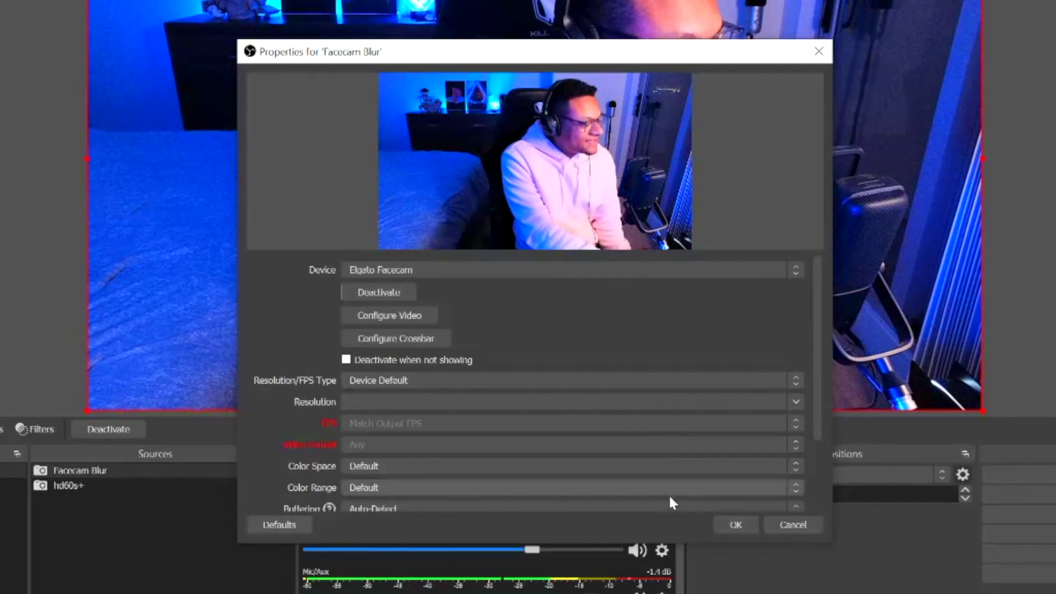
pyautogui.click(731, 526)
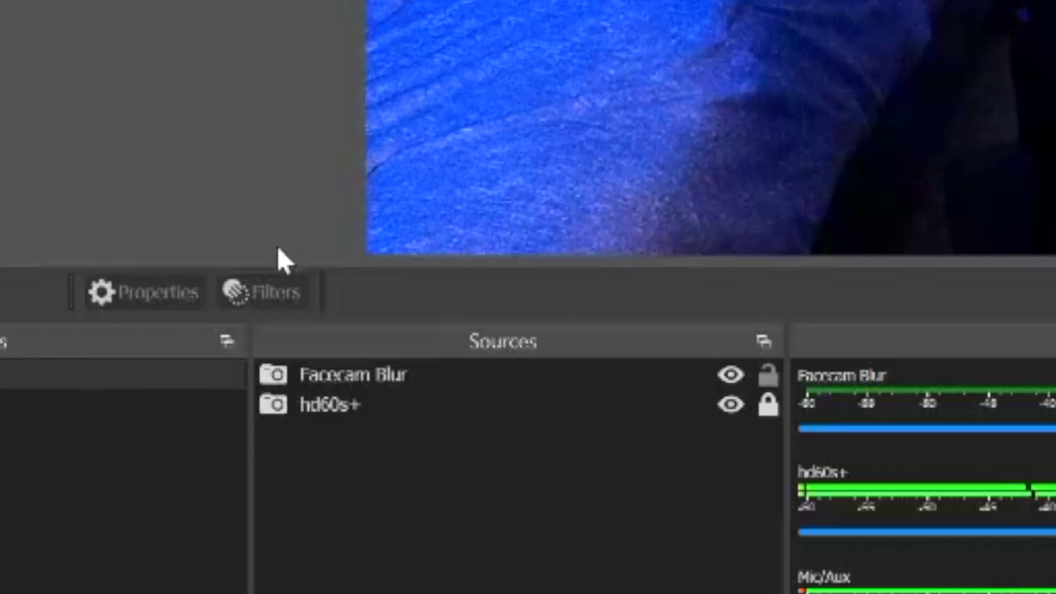
# Select the Facecam Blur source and open its Filters window from the context menu.
pyautogui.click(239, 417)
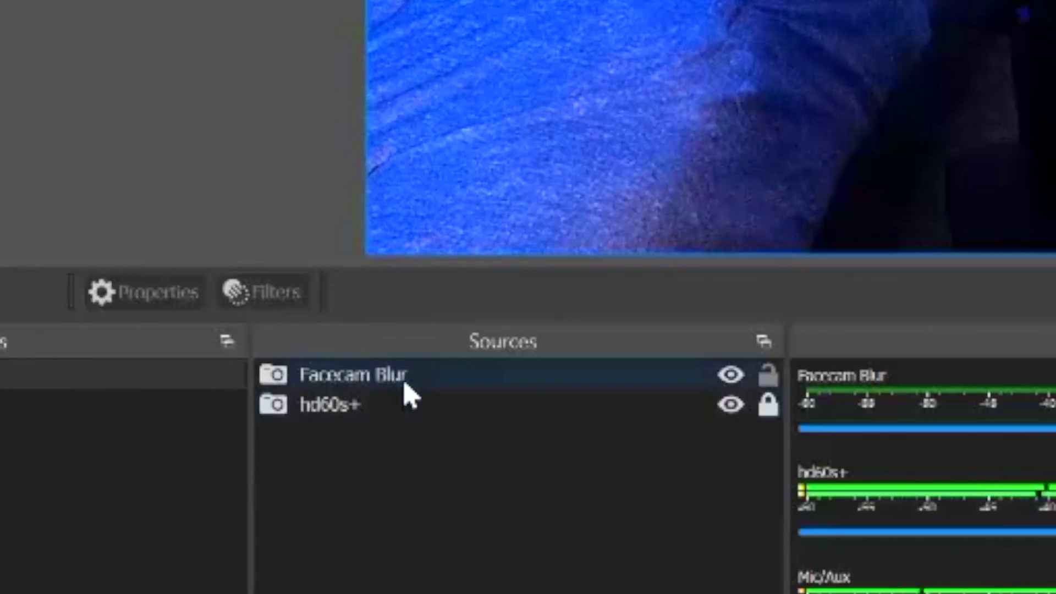
pyautogui.click(405, 384)
pyautogui.rightClick(433, 394)
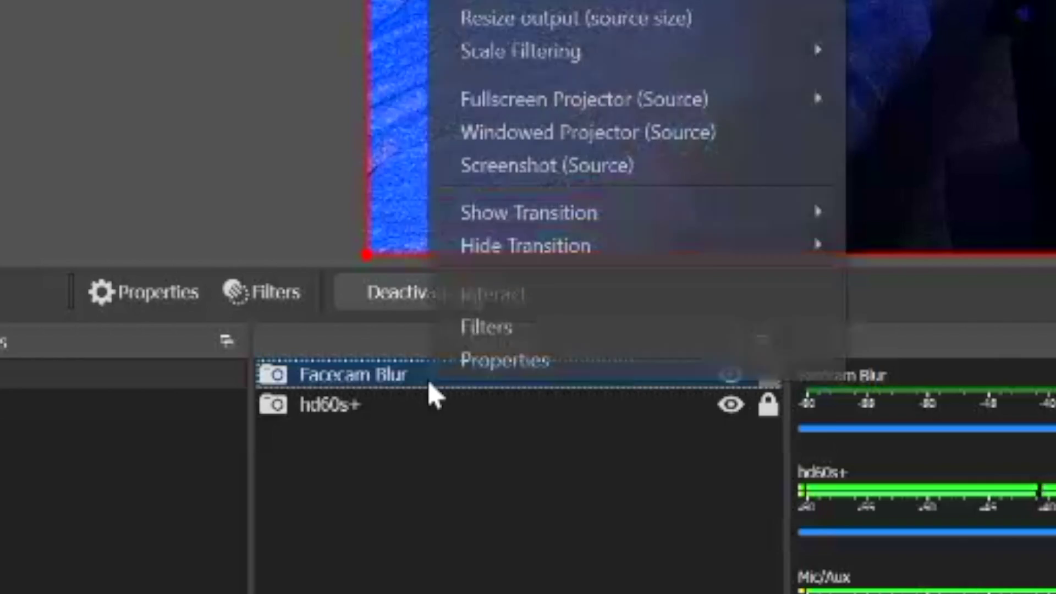
pyautogui.click(486, 338)
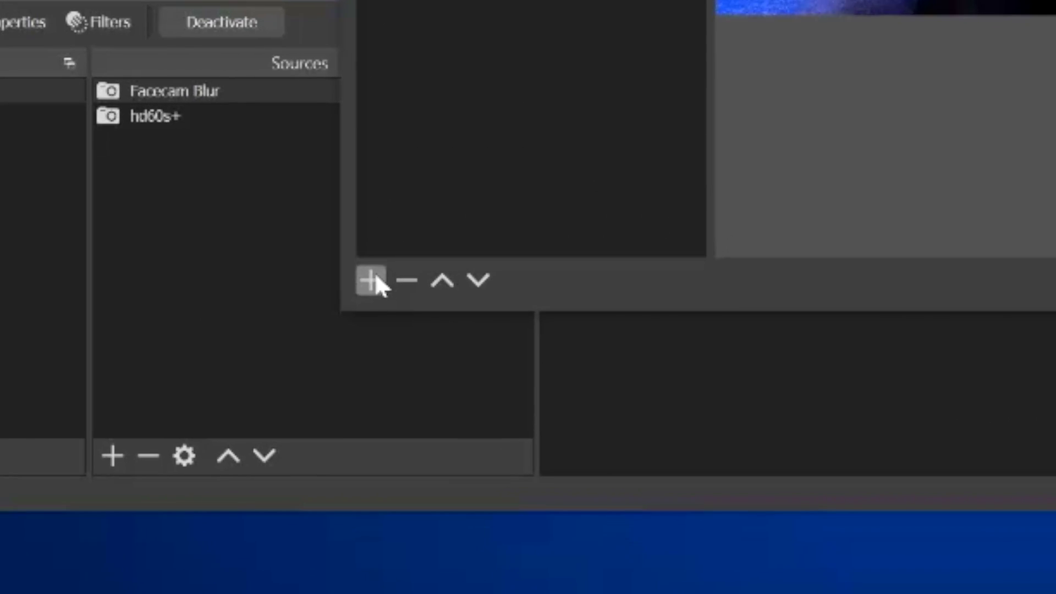
# Add a Blur effect filter to Facecam Blur, keeping the default name 'Blur'.
pyautogui.click(376, 275)
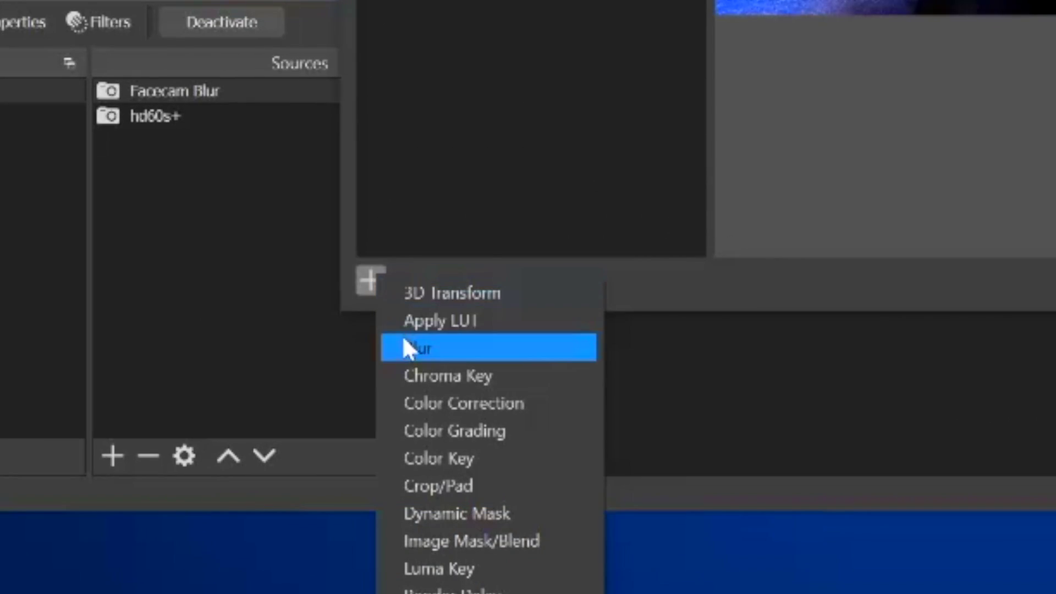
pyautogui.click(407, 352)
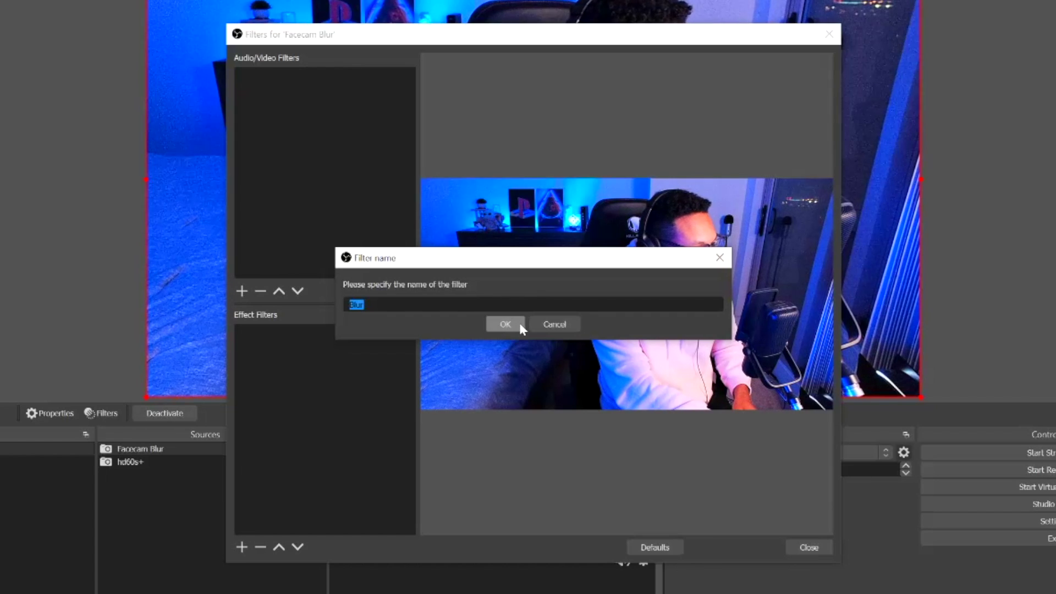
pyautogui.click(507, 326)
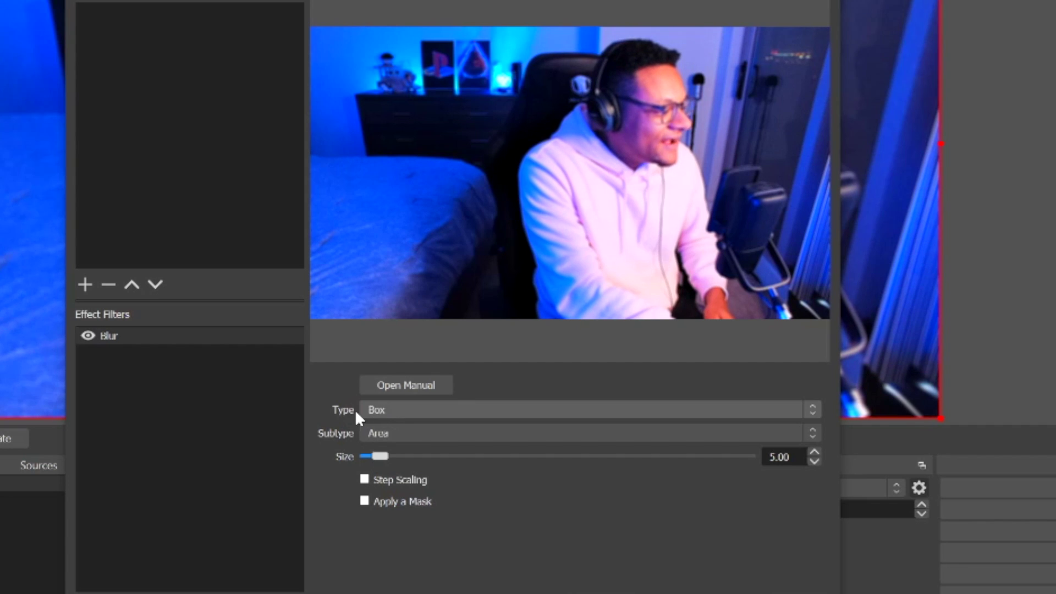
# Try the Gaussian and then Dual Filtering blur types, reducing blur size to 2.00.
pyautogui.click(383, 413)
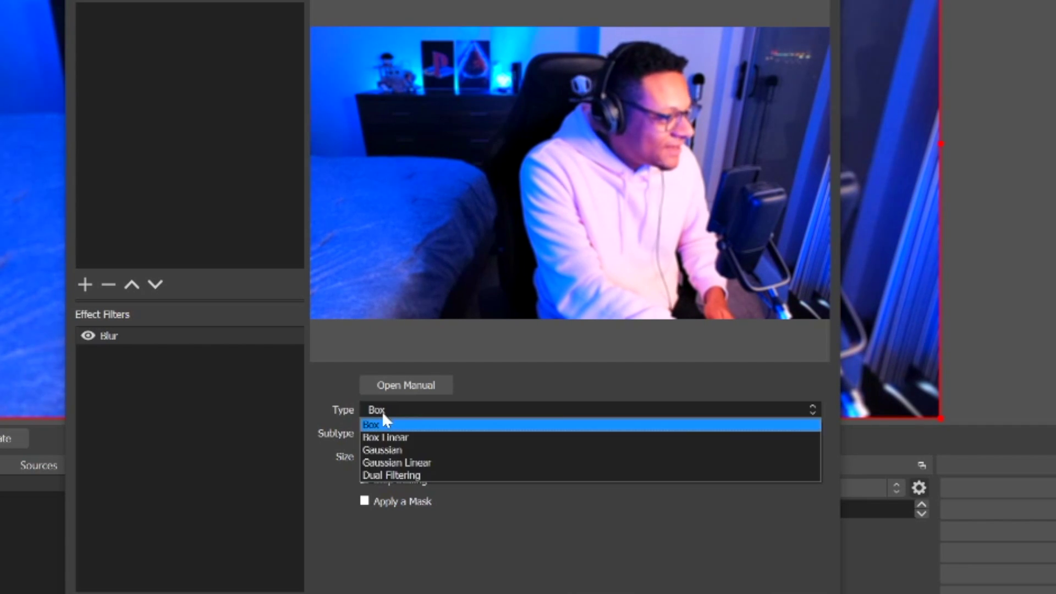
pyautogui.click(390, 448)
pyautogui.moveTo(392, 461)
pyautogui.mouseDown()
pyautogui.moveTo(405, 461)
pyautogui.moveTo(389, 458)
pyautogui.mouseUp()
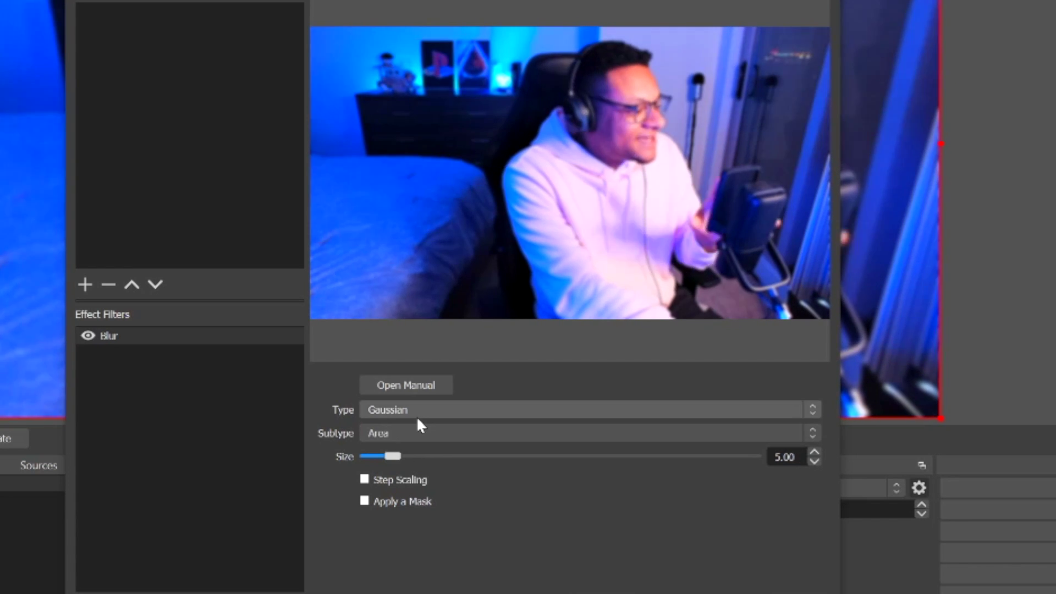
pyautogui.click(417, 416)
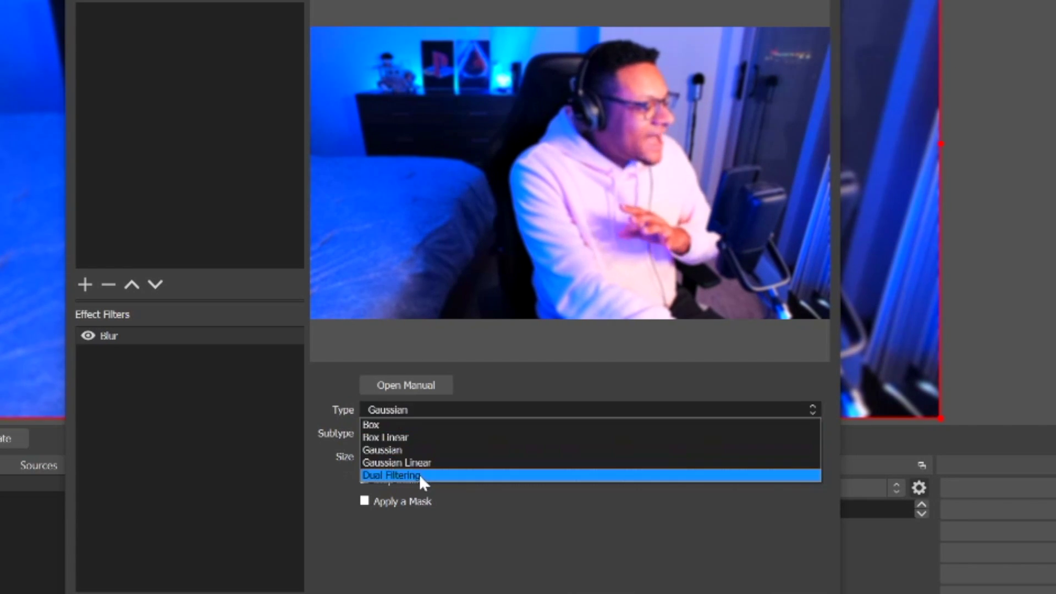
pyautogui.click(419, 474)
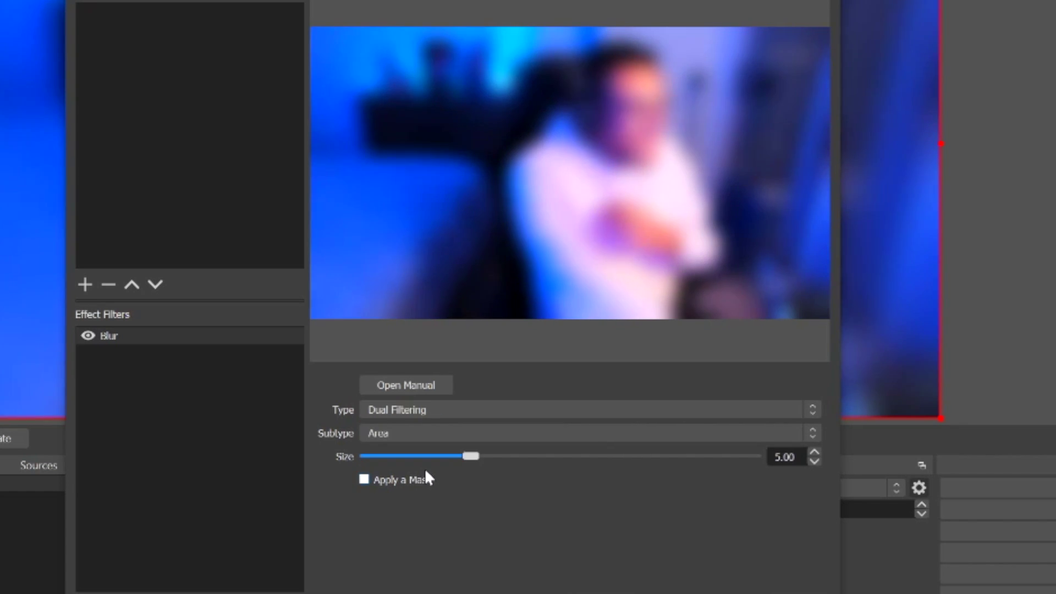
pyautogui.moveTo(472, 455); pyautogui.dragTo(415, 459)
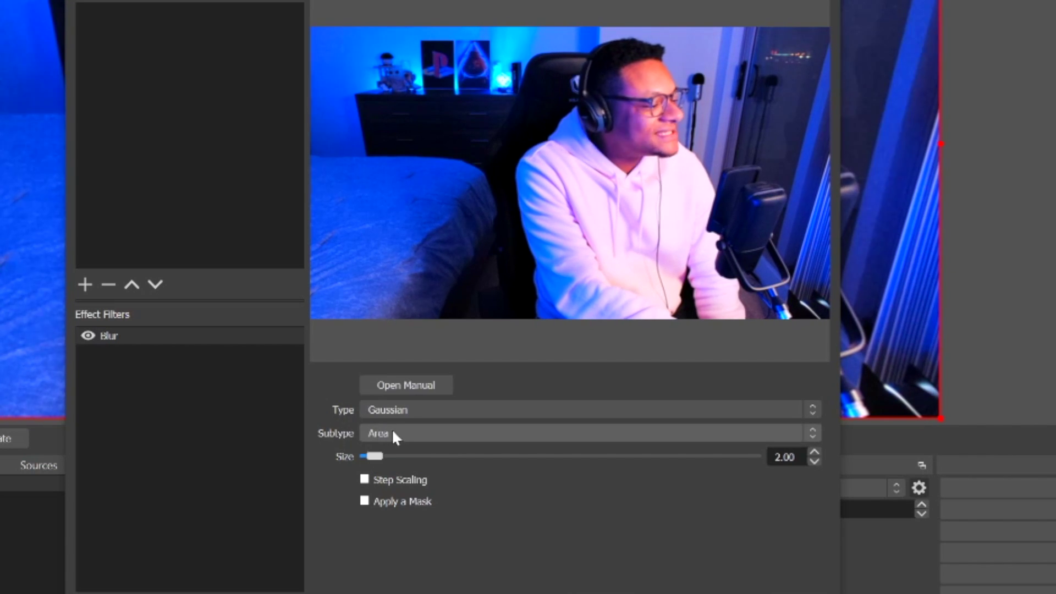
# Compare Directional blur at 19.00 and Zoom blur, lowering the size from 44 to 13.
pyautogui.click(393, 437)
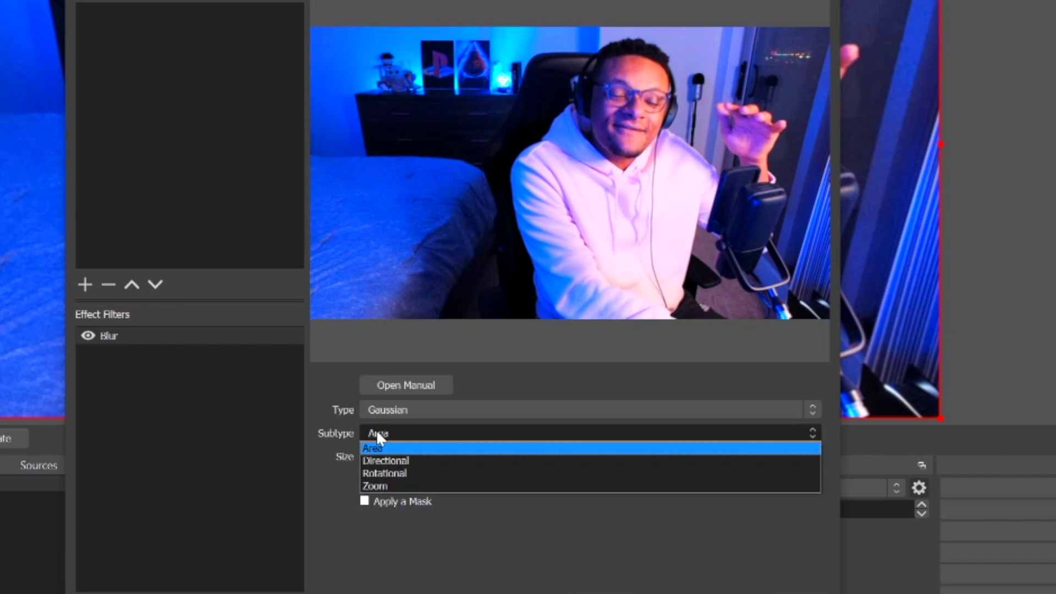
pyautogui.click(384, 461)
pyautogui.moveTo(405, 462); pyautogui.dragTo(498, 472)
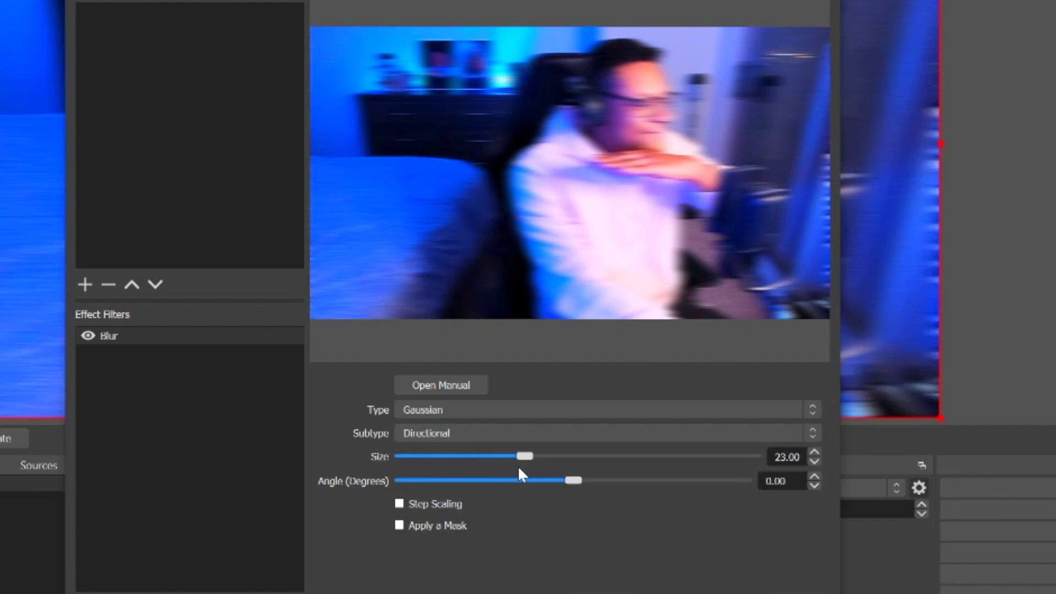
pyautogui.click(492, 432)
pyautogui.click(493, 447)
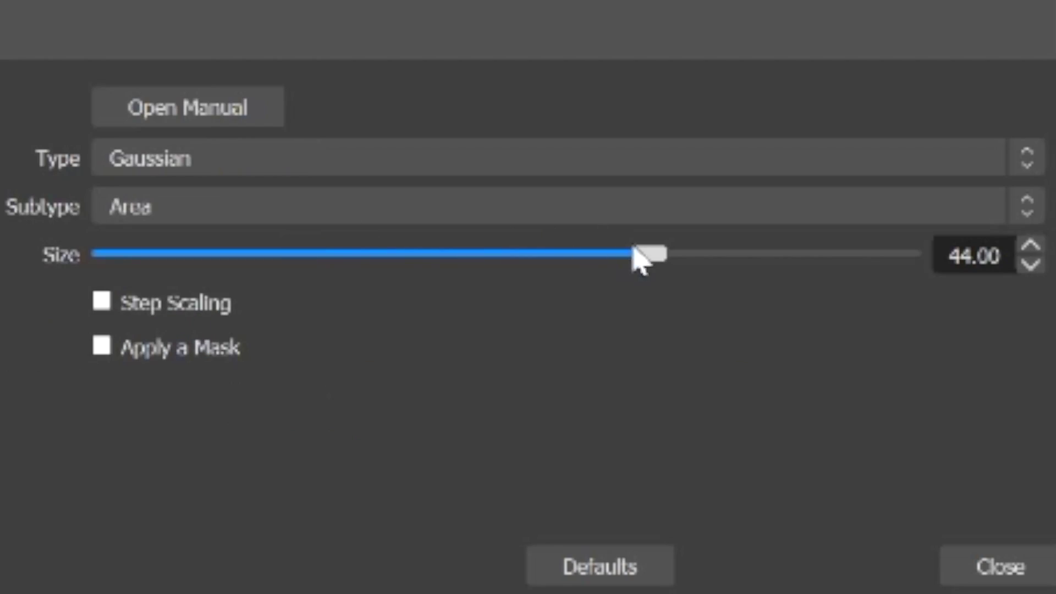
pyautogui.moveTo(554, 253); pyautogui.dragTo(249, 254)
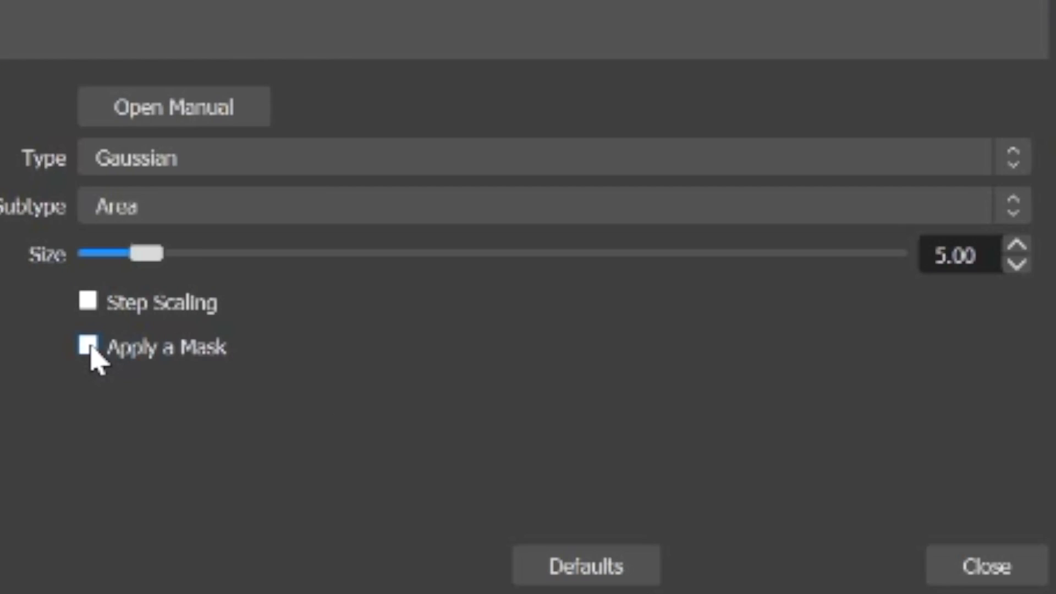
# Enable a Region mask on the blur and adjust the edge sliders, ending with Right Edge 22.40.
pyautogui.click(364, 501)
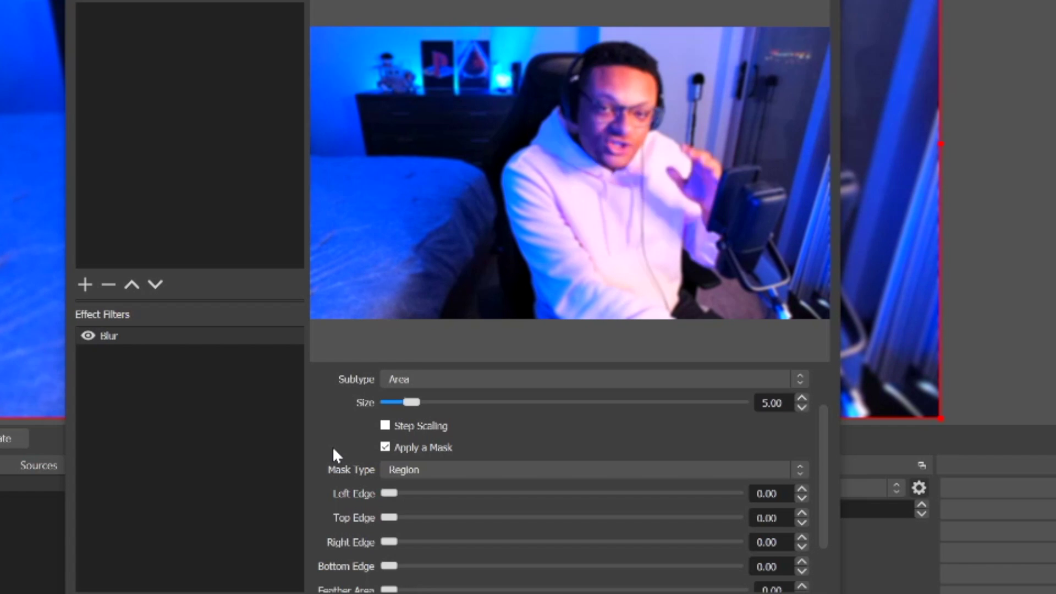
pyautogui.scroll(-2, 17, 330)
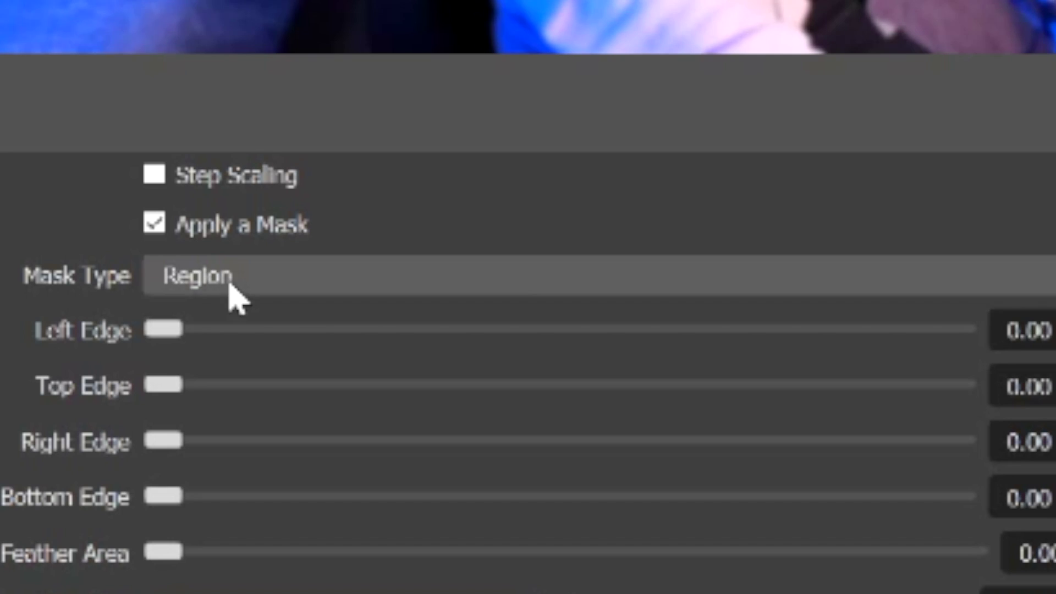
pyautogui.click(412, 418)
pyautogui.click(153, 302)
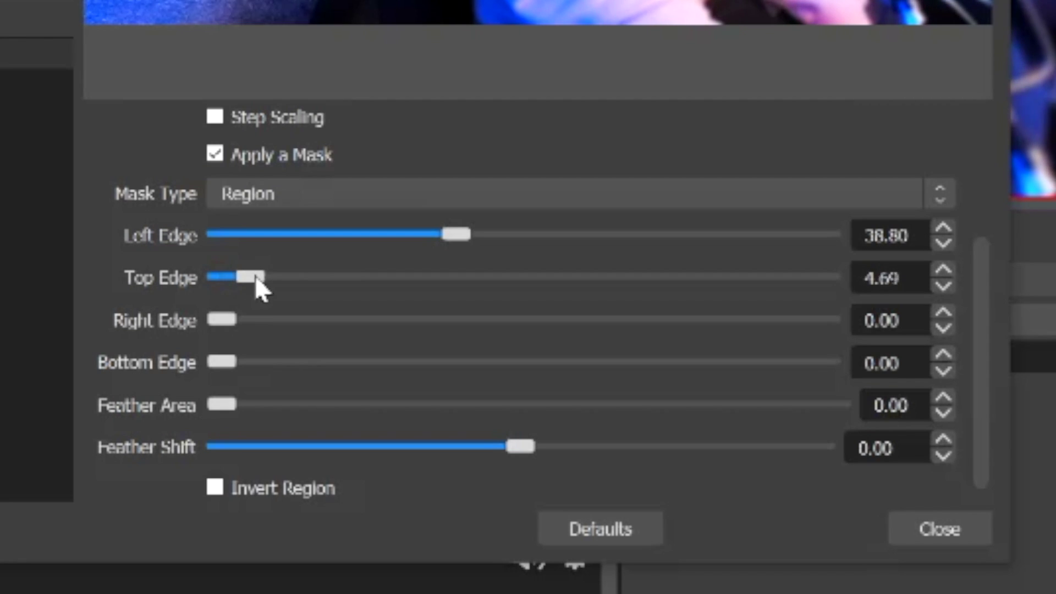
pyautogui.moveTo(223, 319); pyautogui.dragTo(363, 321)
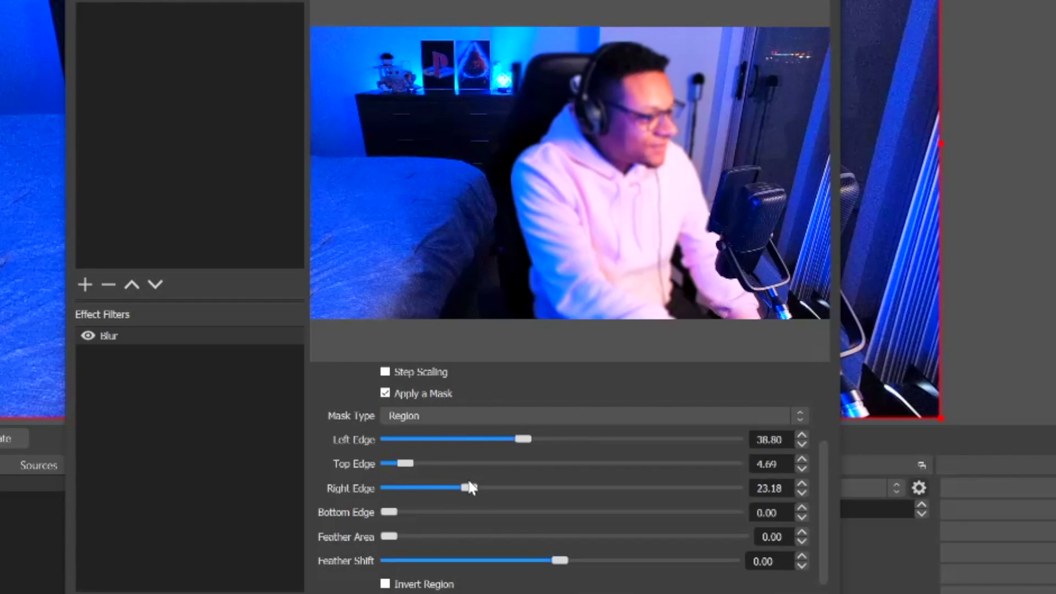
pyautogui.moveTo(509, 488); pyautogui.dragTo(466, 488)
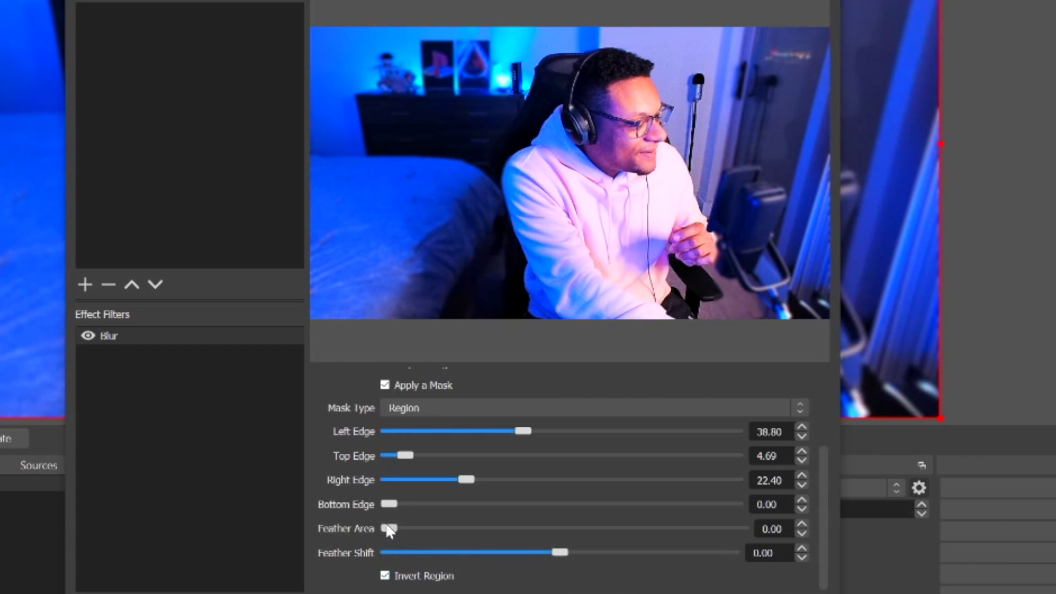
# Soften the blur mask edge with a Feather Area of 30.13.
pyautogui.moveTo(404, 531); pyautogui.dragTo(409, 533)
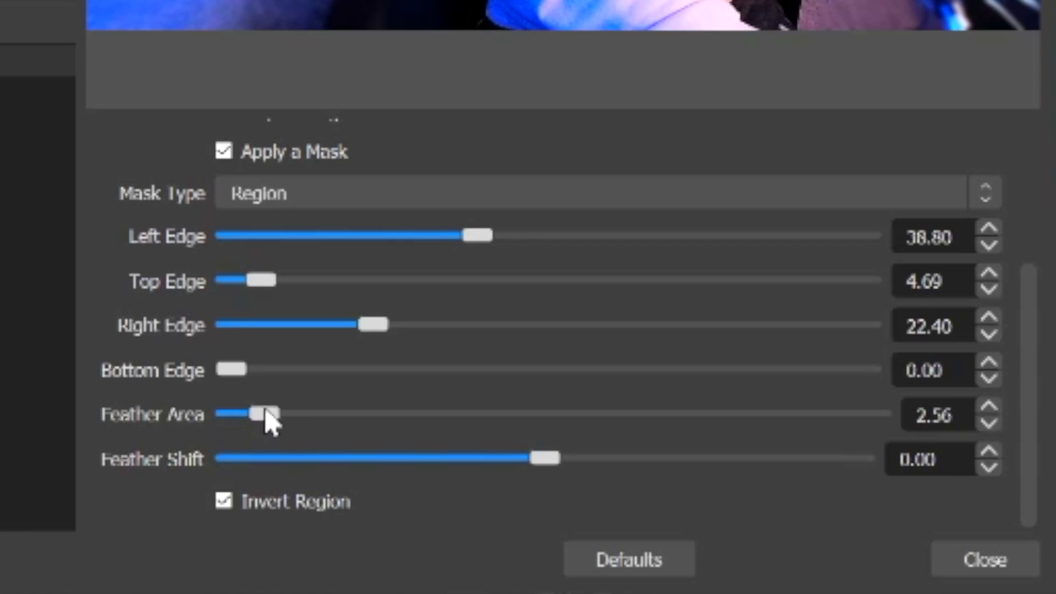
pyautogui.moveTo(439, 417); pyautogui.dragTo(559, 419)
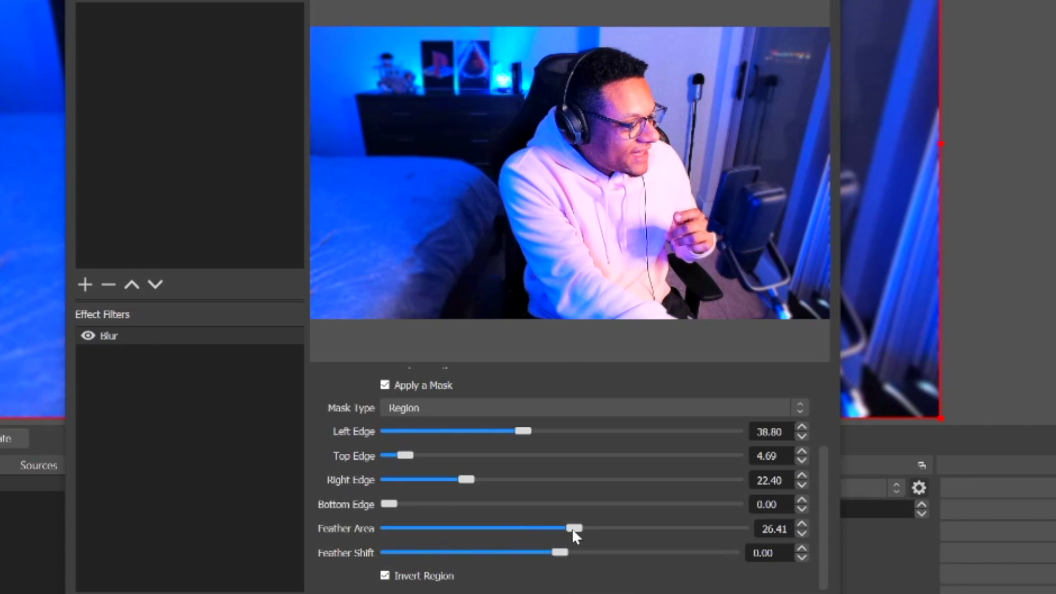
pyautogui.moveTo(574, 533); pyautogui.dragTo(601, 533)
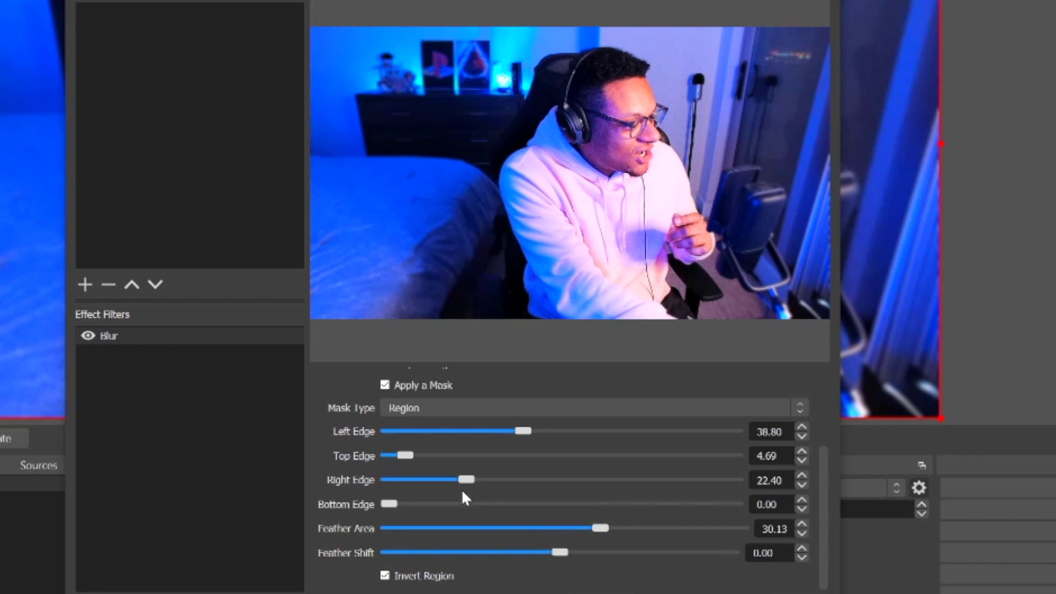
# Widen the unblurred region around the person by setting Right Edge to about 45.
pyautogui.moveTo(466, 481); pyautogui.dragTo(535, 483)
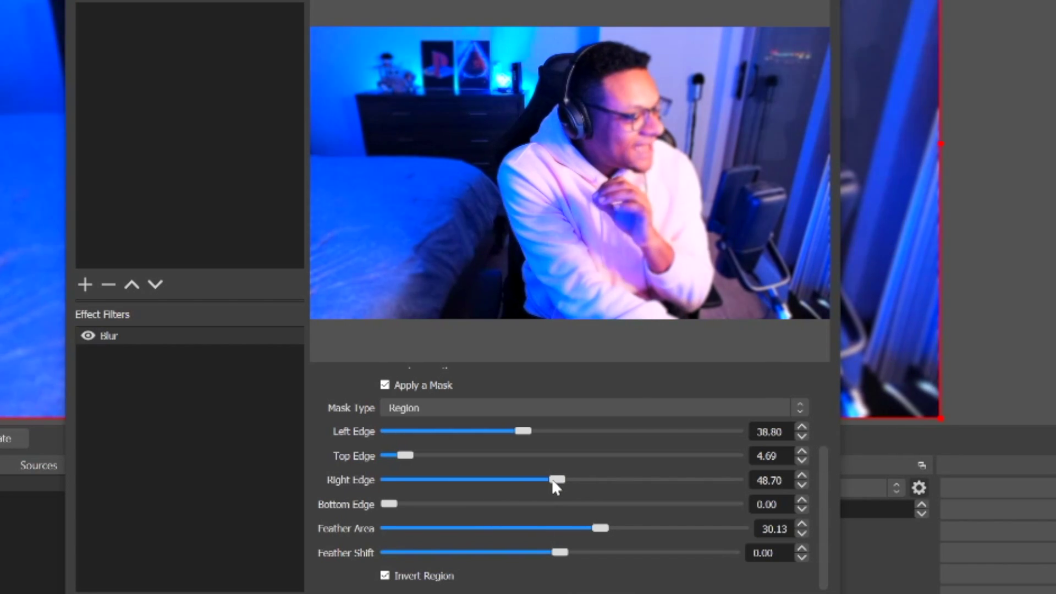
pyautogui.moveTo(557, 480); pyautogui.dragTo(541, 479)
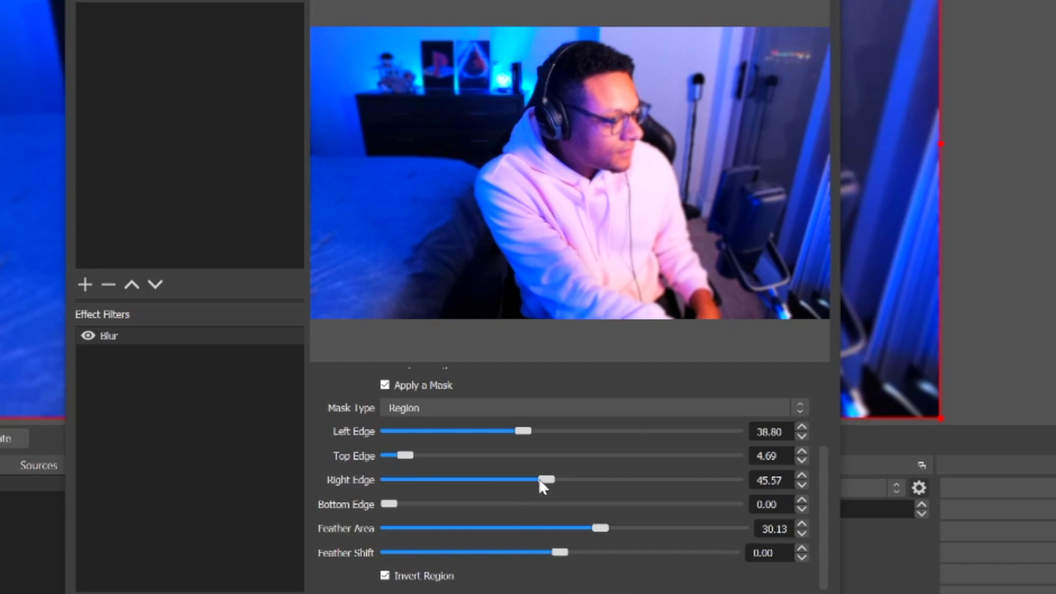
pyautogui.moveTo(523, 431); pyautogui.dragTo(536, 432)
pyautogui.scroll(3, 550, 484)
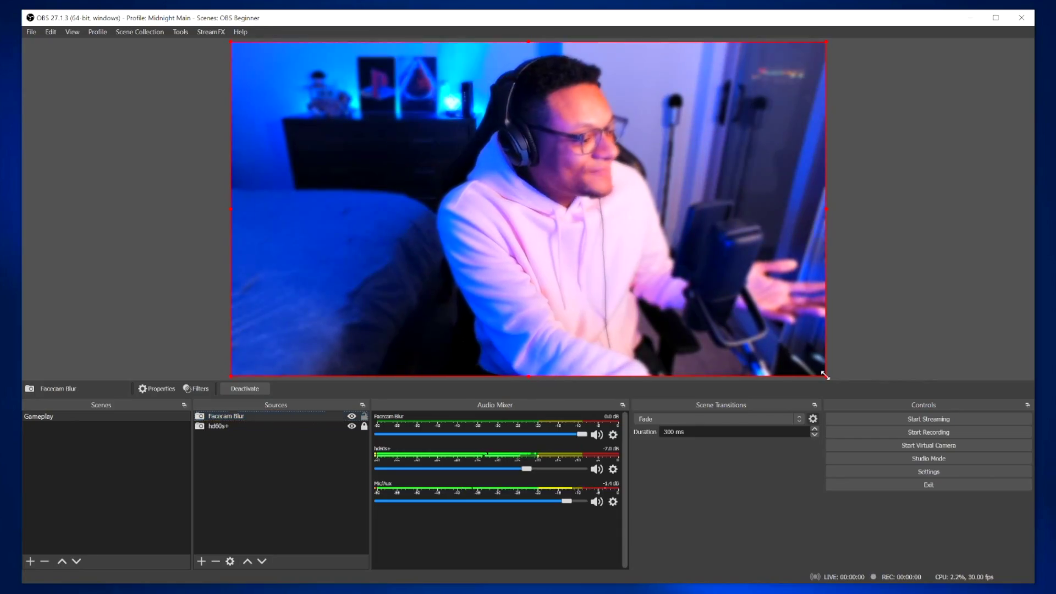
# Shrink the Facecam Blur to a small box, move it left-middle, and narrow it.
pyautogui.moveTo(825, 376); pyautogui.dragTo(396, 133)
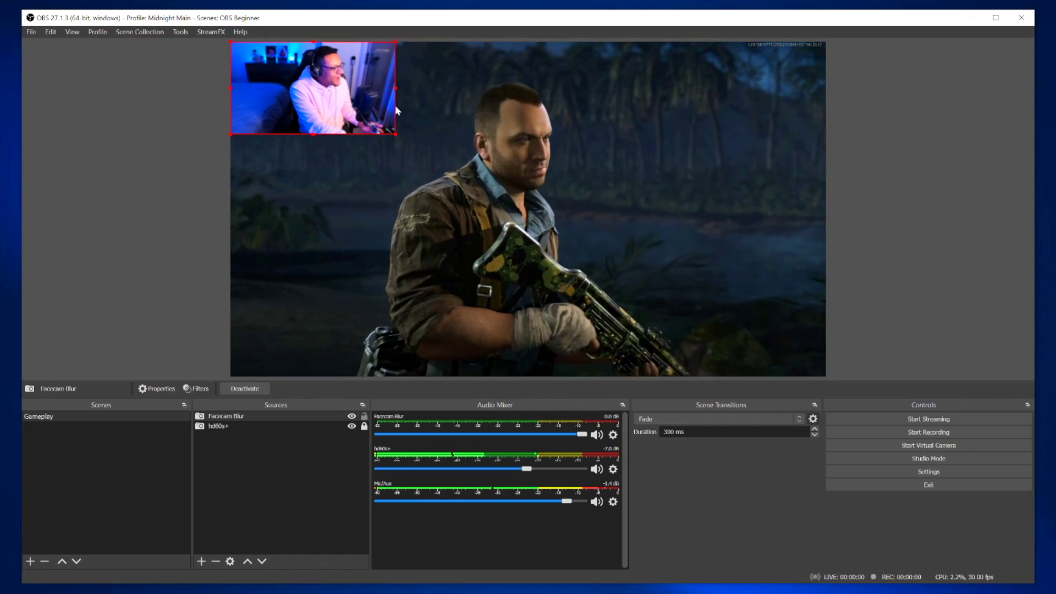
pyautogui.moveTo(308, 122); pyautogui.dragTo(301, 268)
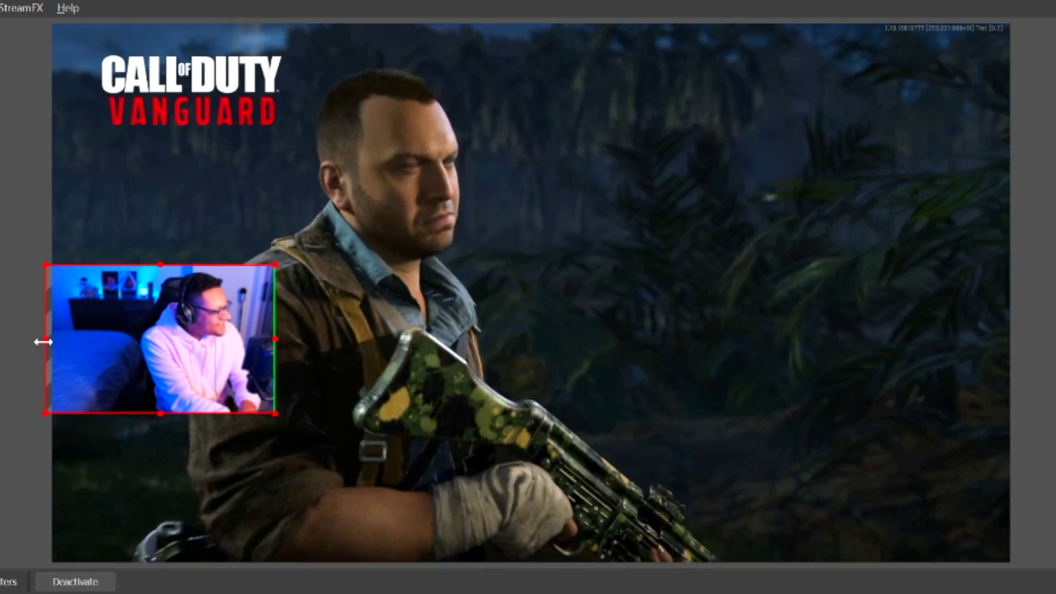
pyautogui.moveTo(49, 337); pyautogui.dragTo(71, 337)
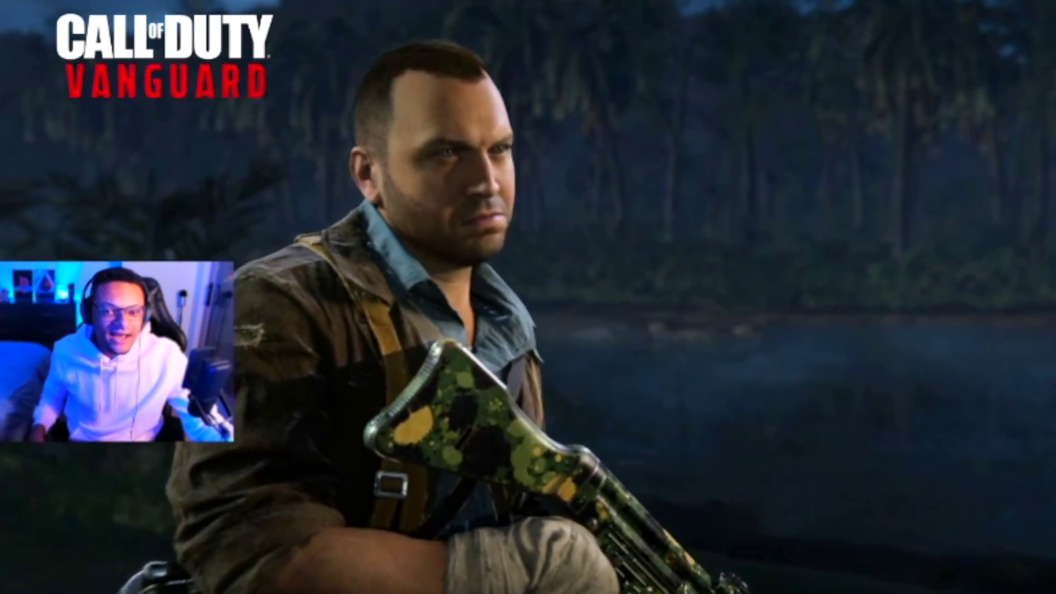